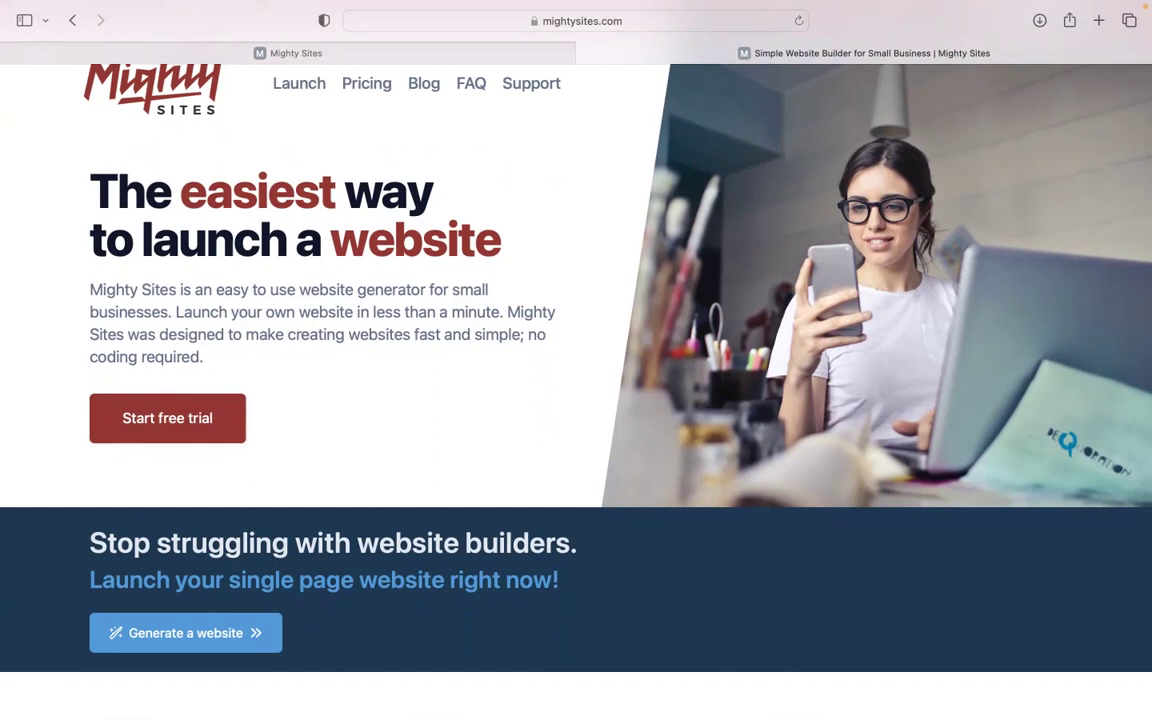
Scroll through the mightysites.com features and blog, then switch to the app.mightysites.com tab.
{"action": "scroll", "coordinate": [576, 390], "scroll_direction": "down", "scroll_amount": 1}
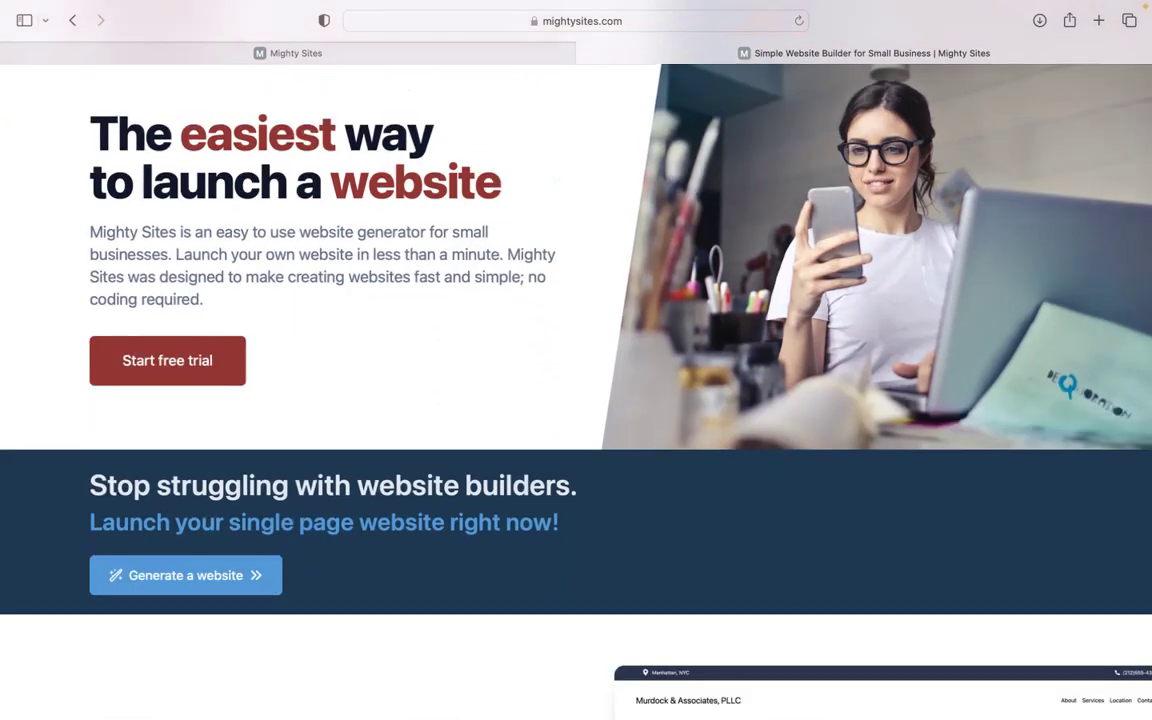
{"action": "scroll", "coordinate": [576, 390], "scroll_direction": "down", "scroll_amount": 2}
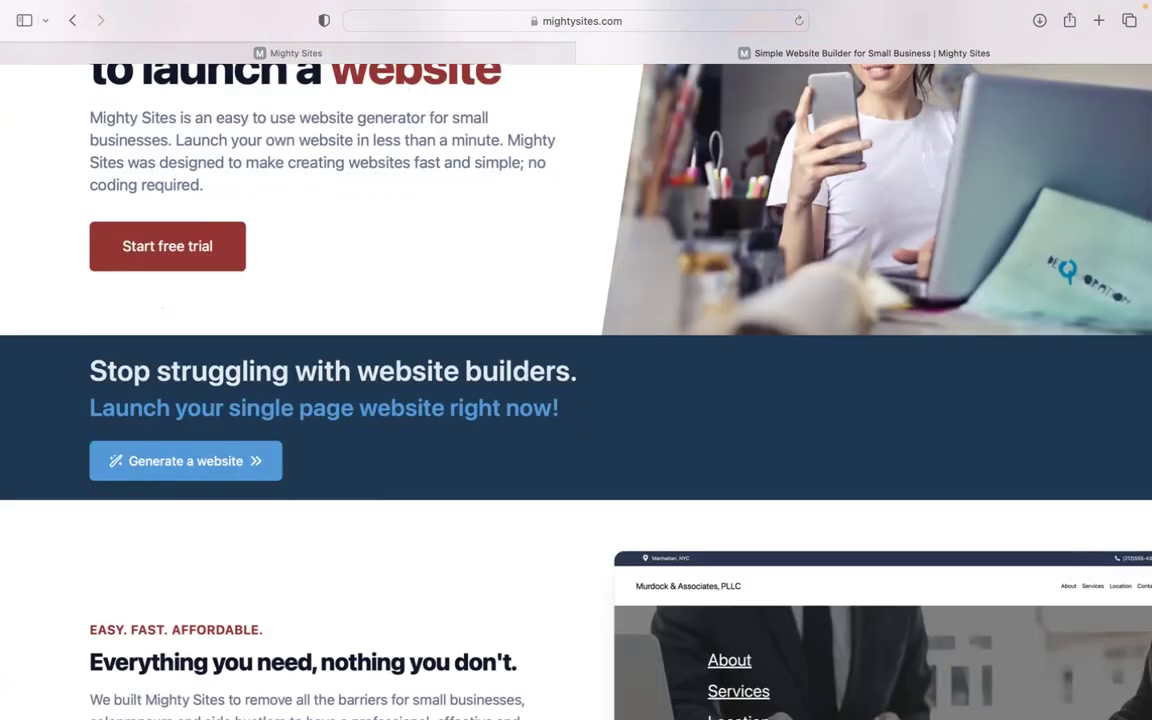
{"action": "scroll", "coordinate": [576, 390], "scroll_direction": "down", "scroll_amount": 1}
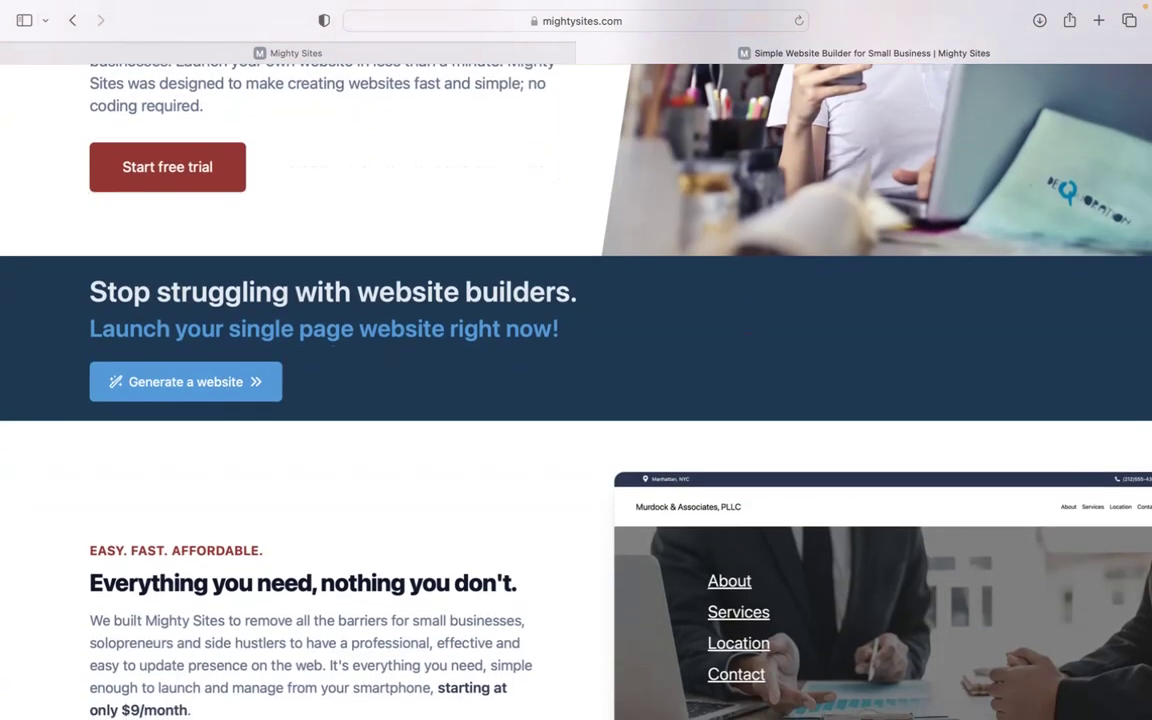
{"action": "scroll", "coordinate": [576, 390], "scroll_direction": "down", "scroll_amount": 1}
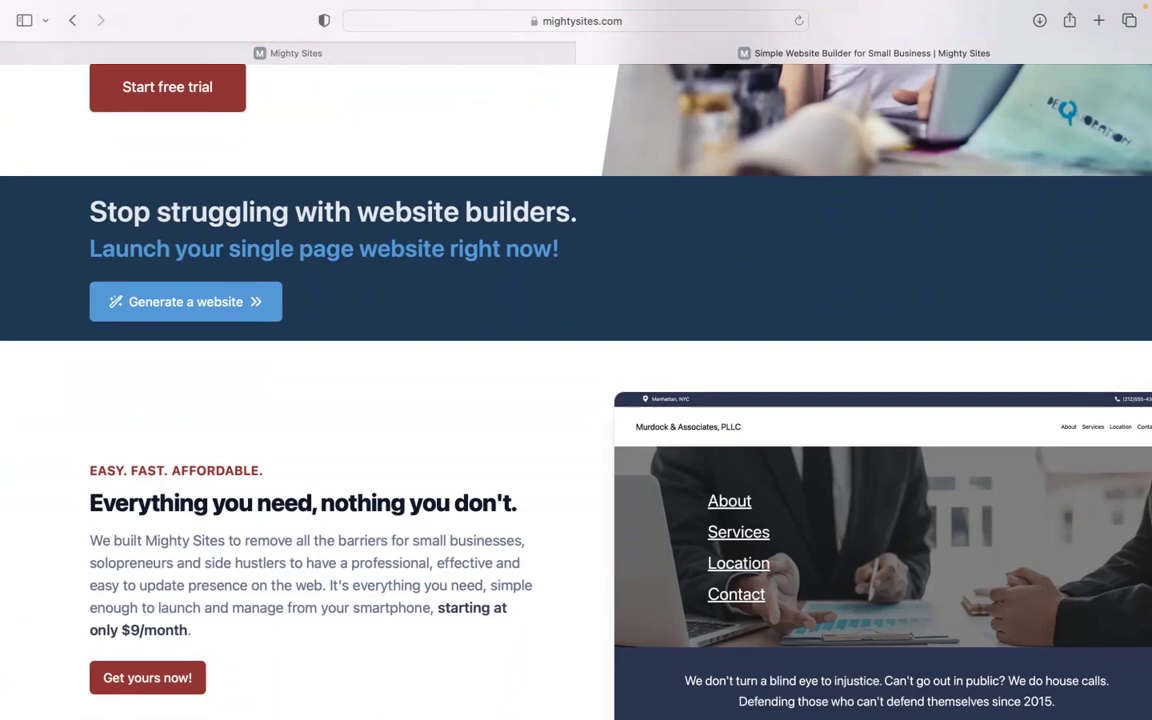
{"action": "scroll", "coordinate": [576, 390], "scroll_direction": "down", "scroll_amount": 1}
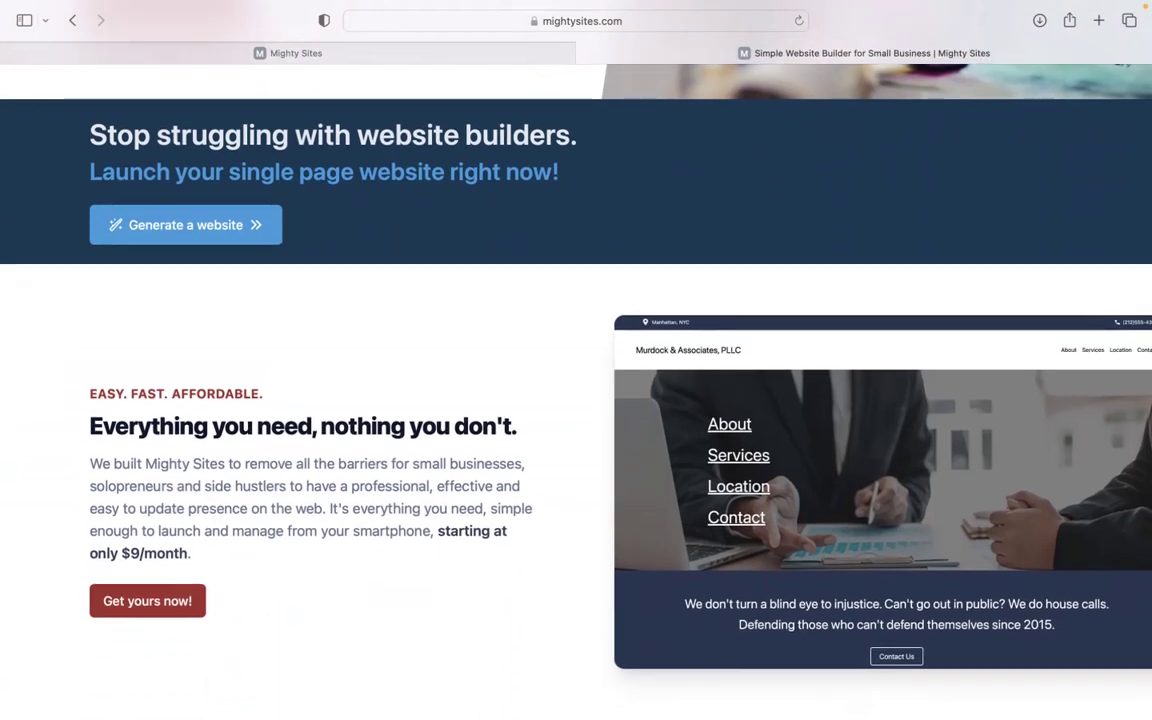
{"action": "scroll", "coordinate": [576, 390], "scroll_direction": "down", "scroll_amount": 1}
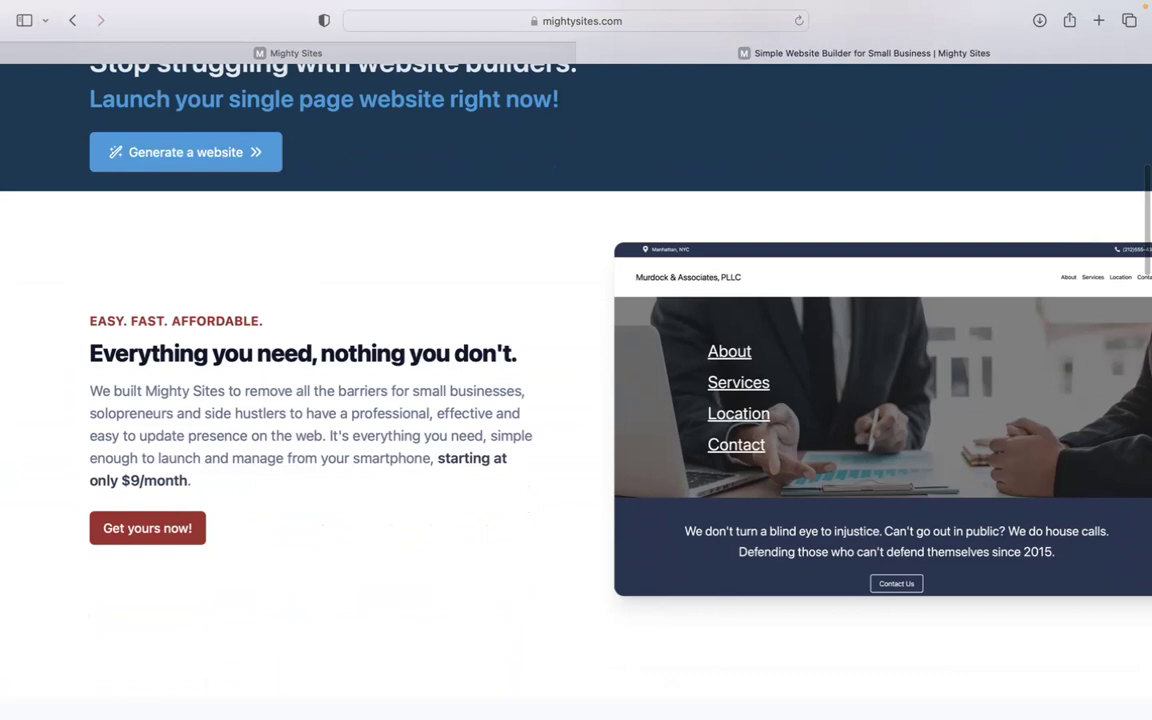
{"action": "scroll", "coordinate": [576, 390], "scroll_direction": "down", "scroll_amount": 2}
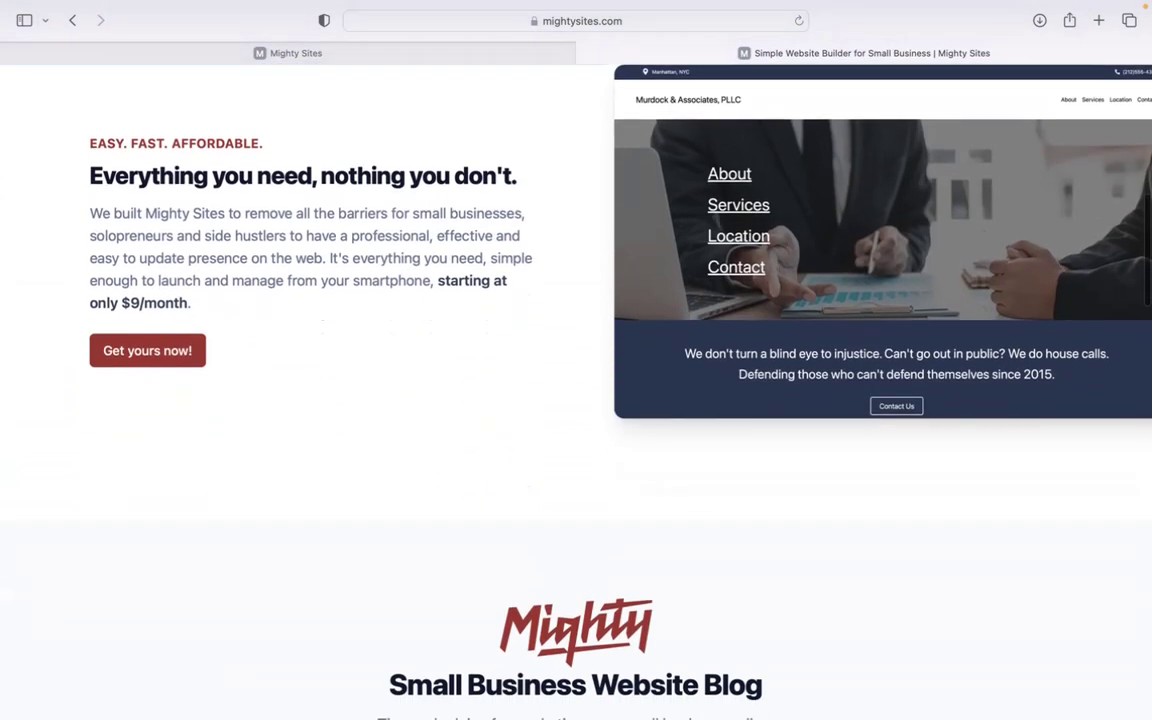
{"action": "scroll", "coordinate": [576, 360], "scroll_direction": "down", "scroll_amount": 6}
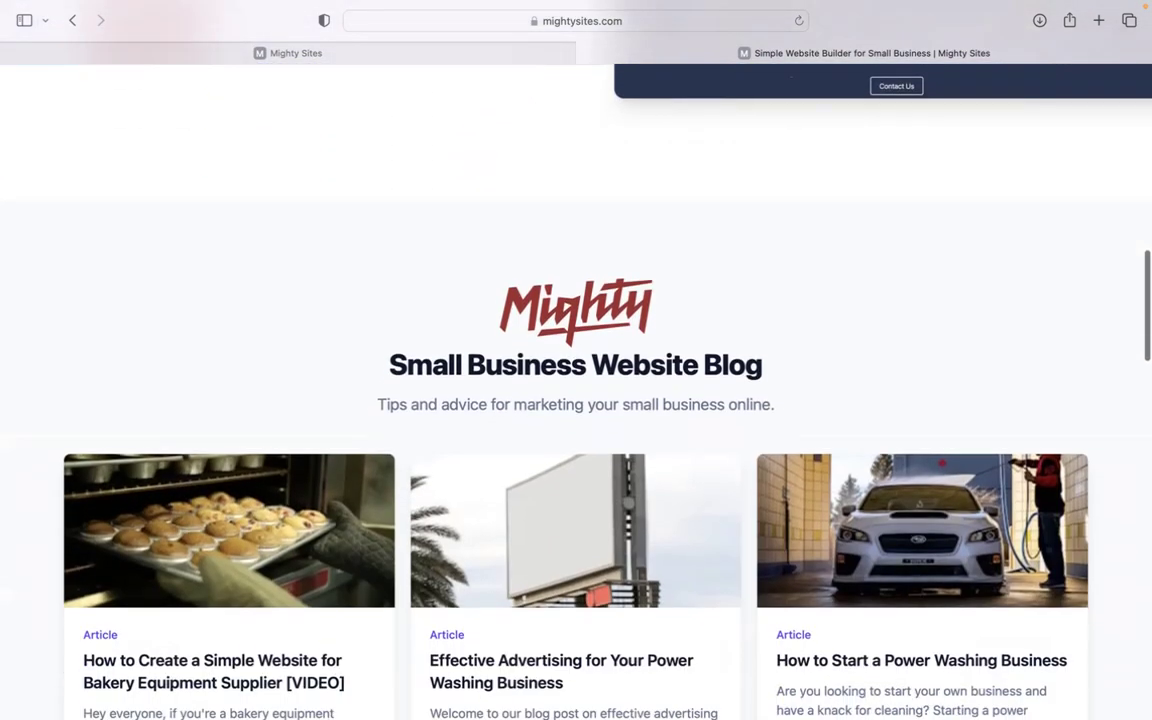
{"action": "scroll", "coordinate": [576, 360], "scroll_direction": "down", "scroll_amount": 3}
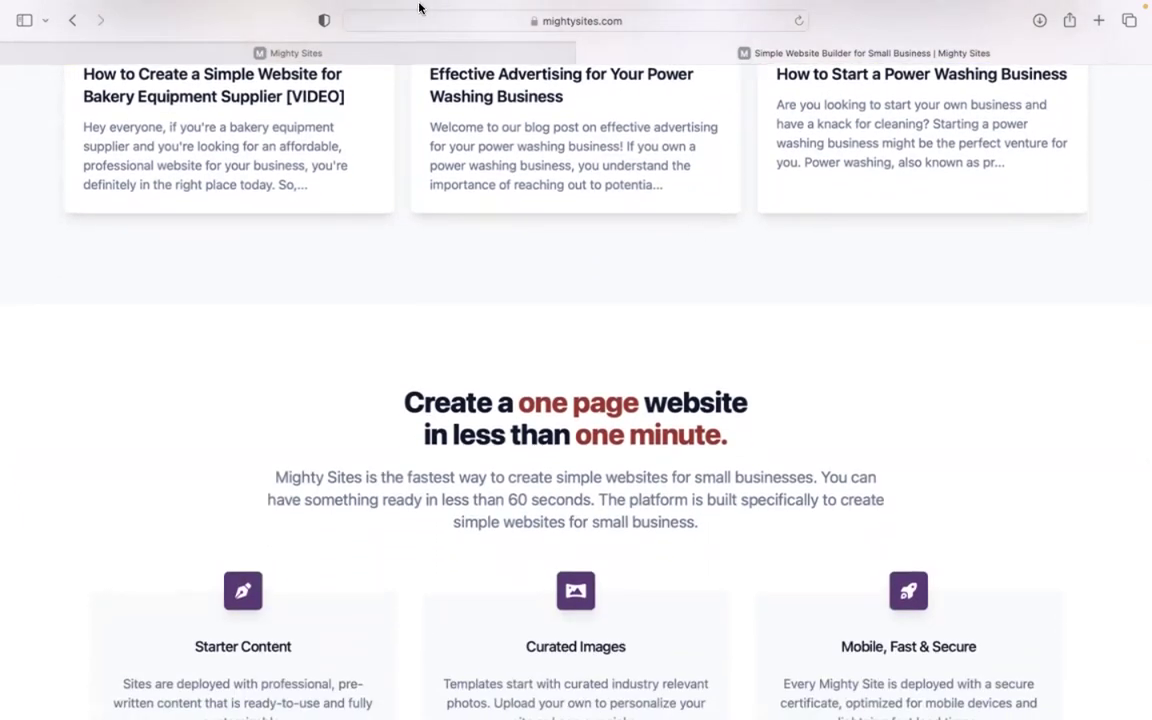
{"action": "left_click", "coordinate": [446, 51]}
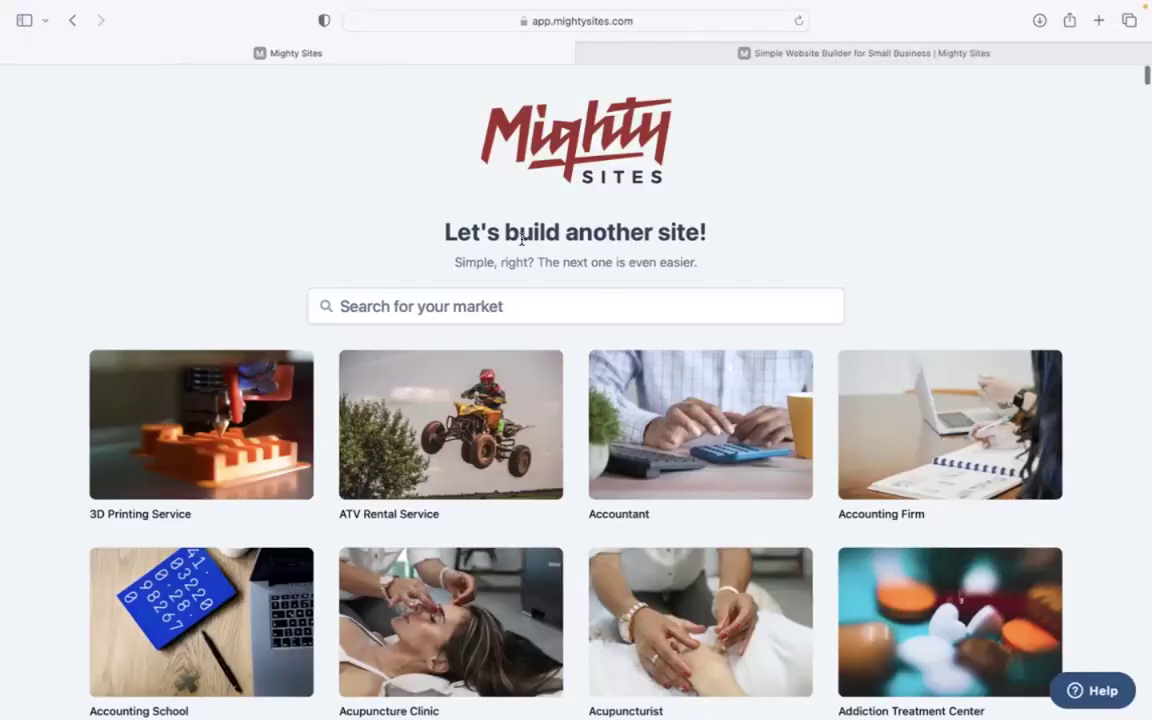
Search markets for 'antique' and choose Antique Furniture Store.
{"action": "scroll", "coordinate": [374, 166], "scroll_direction": "down", "scroll_amount": 7}
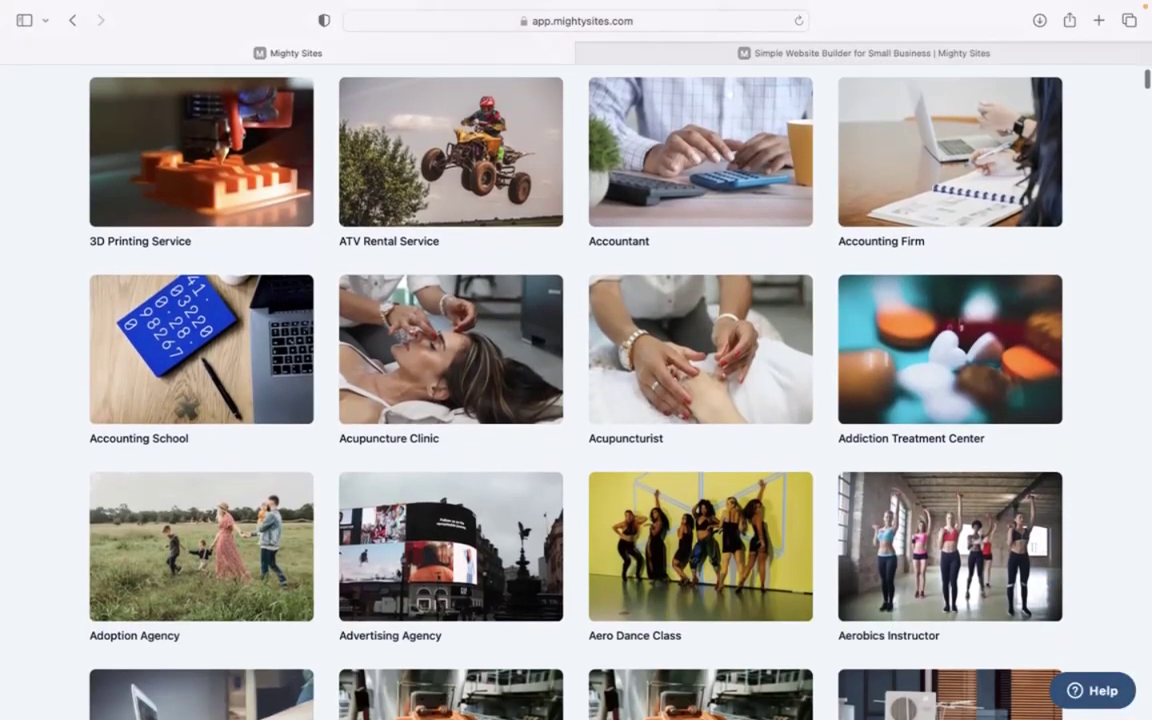
{"action": "scroll", "coordinate": [576, 390], "scroll_direction": "down", "scroll_amount": 10}
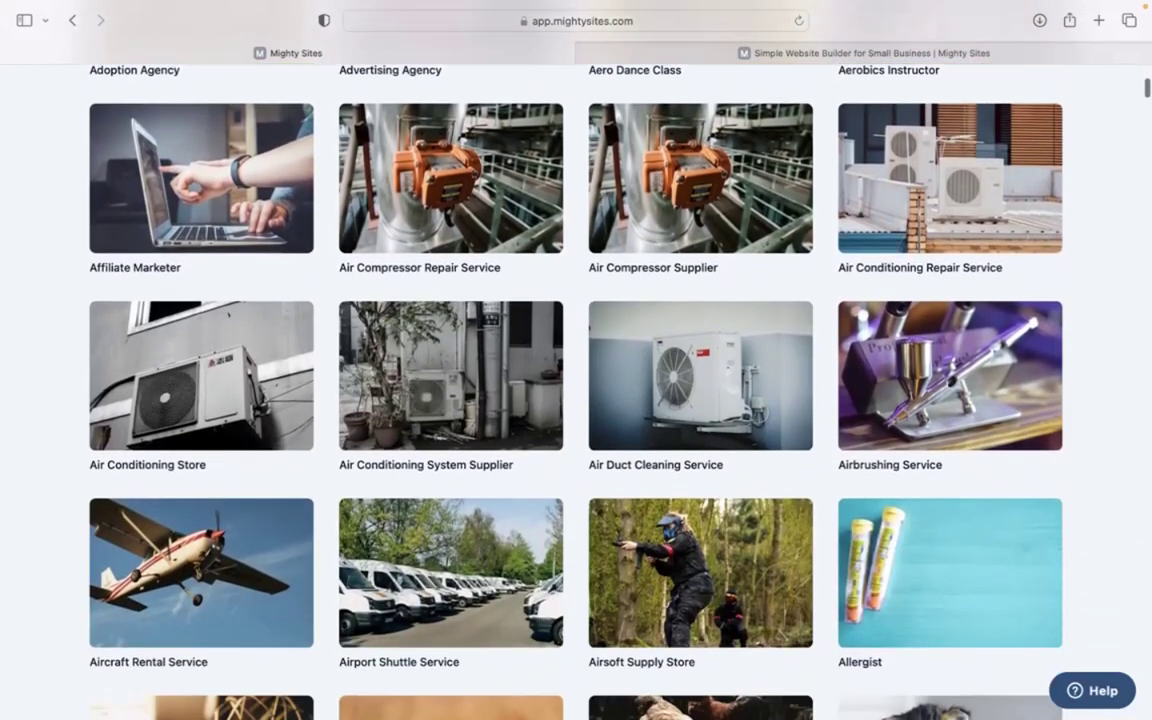
{"action": "scroll", "coordinate": [455, 305], "scroll_direction": "up", "scroll_amount": 17}
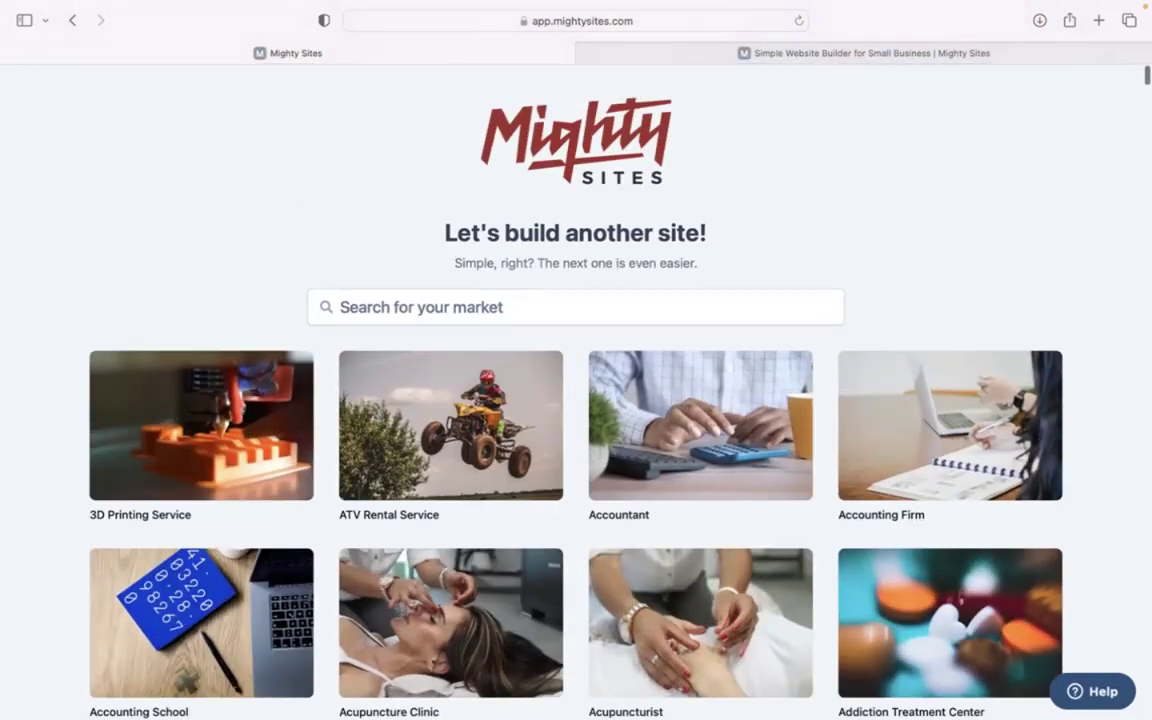
{"action": "left_click", "coordinate": [455, 305]}
{"action": "type", "text": "antiqu"}
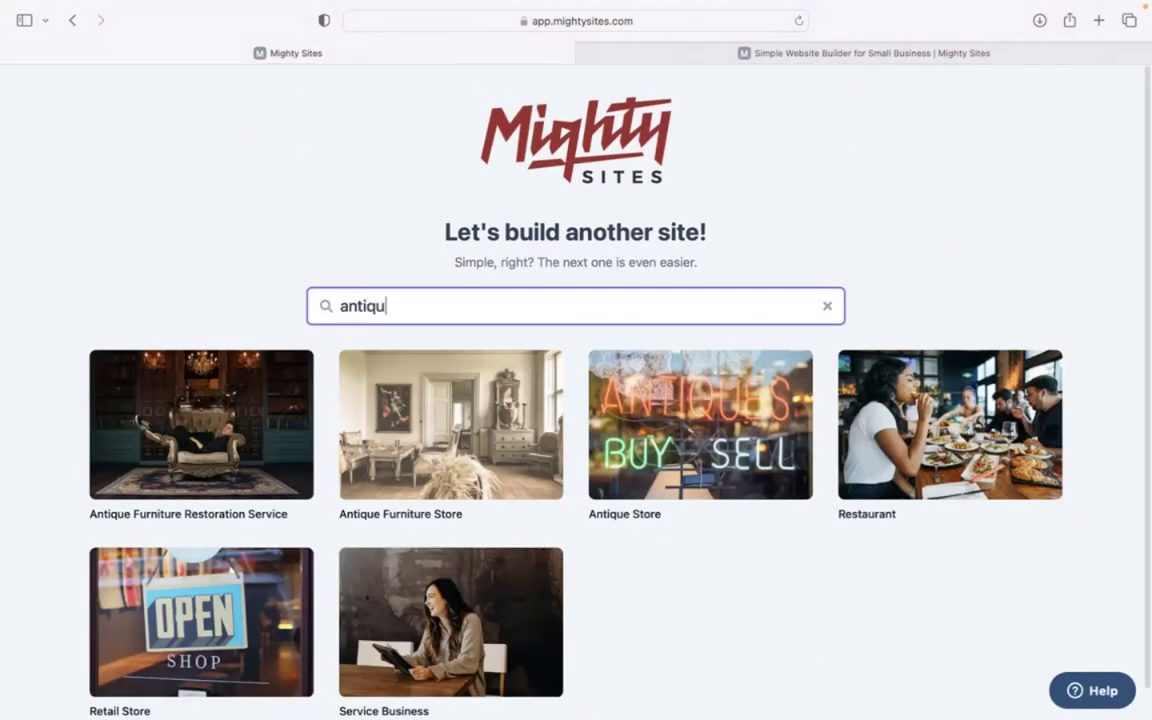
{"action": "type", "text": "e"}
{"action": "left_click", "coordinate": [316, 214]}
{"action": "left_click", "coordinate": [410, 443]}
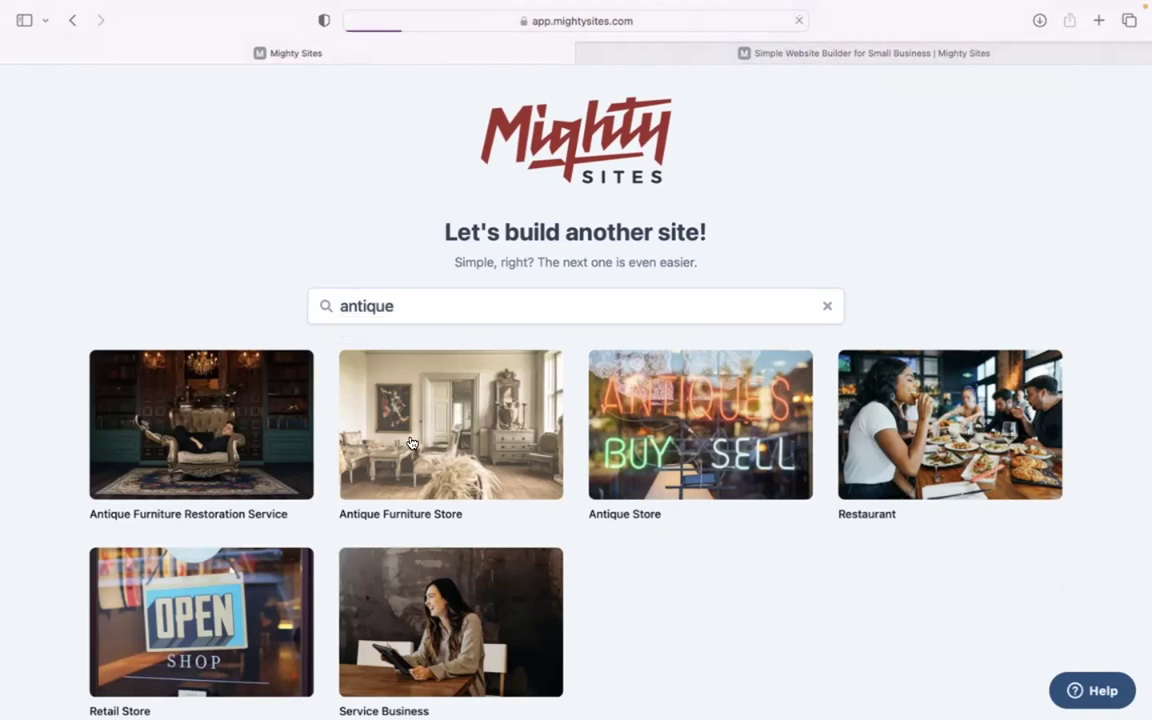
Enter company name Timeless Treasures, city Denver and state Colorado.
{"action": "type", "text": "Timeless Treasures"}
{"action": "left_click", "coordinate": [410, 407]}
{"action": "type", "text": "Denver"}
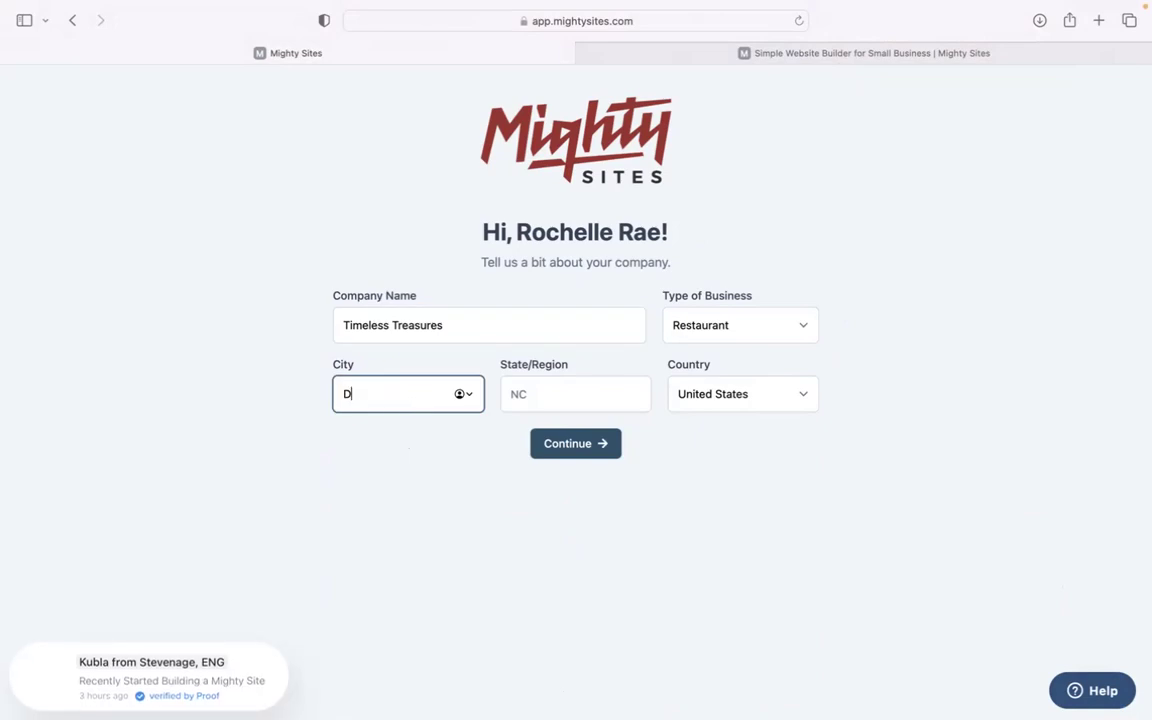
{"action": "left_click", "coordinate": [520, 402]}
{"action": "type", "text": "Colorado"}
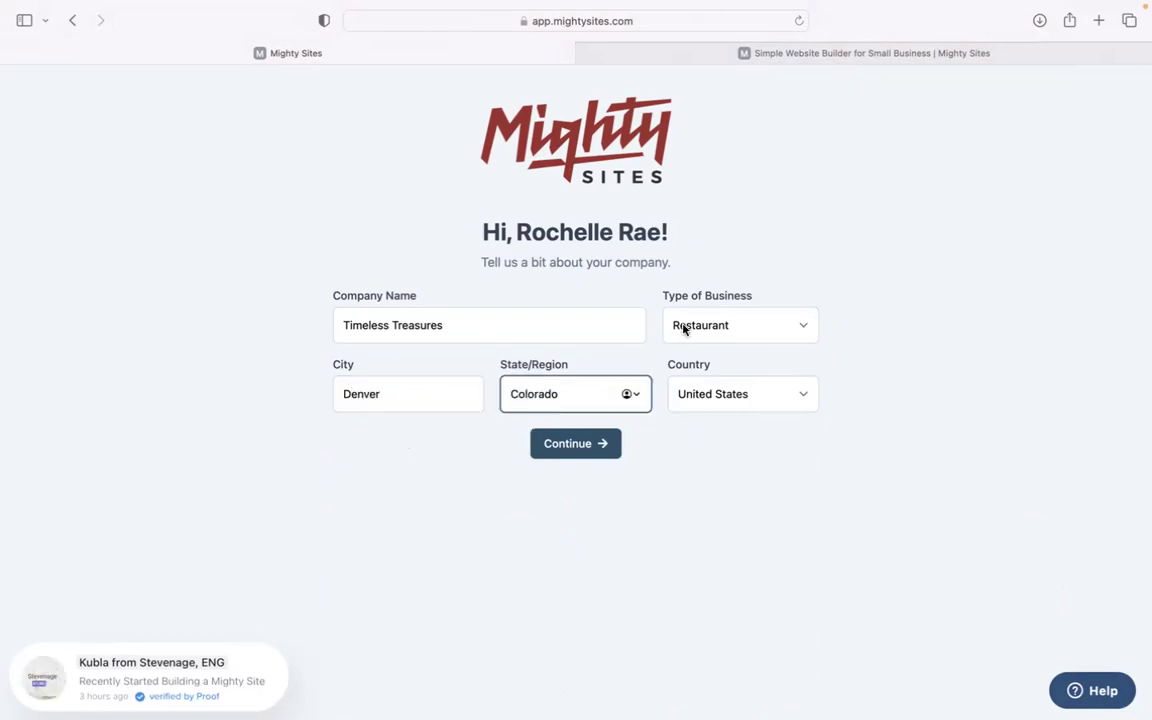
Set the type of business to Retail and submit the company details.
{"action": "left_click", "coordinate": [690, 335]}
{"action": "key", "text": "Escape"}
{"action": "left_click", "coordinate": [704, 341]}
{"action": "left_click", "coordinate": [706, 339]}
{"action": "left_click", "coordinate": [600, 446]}
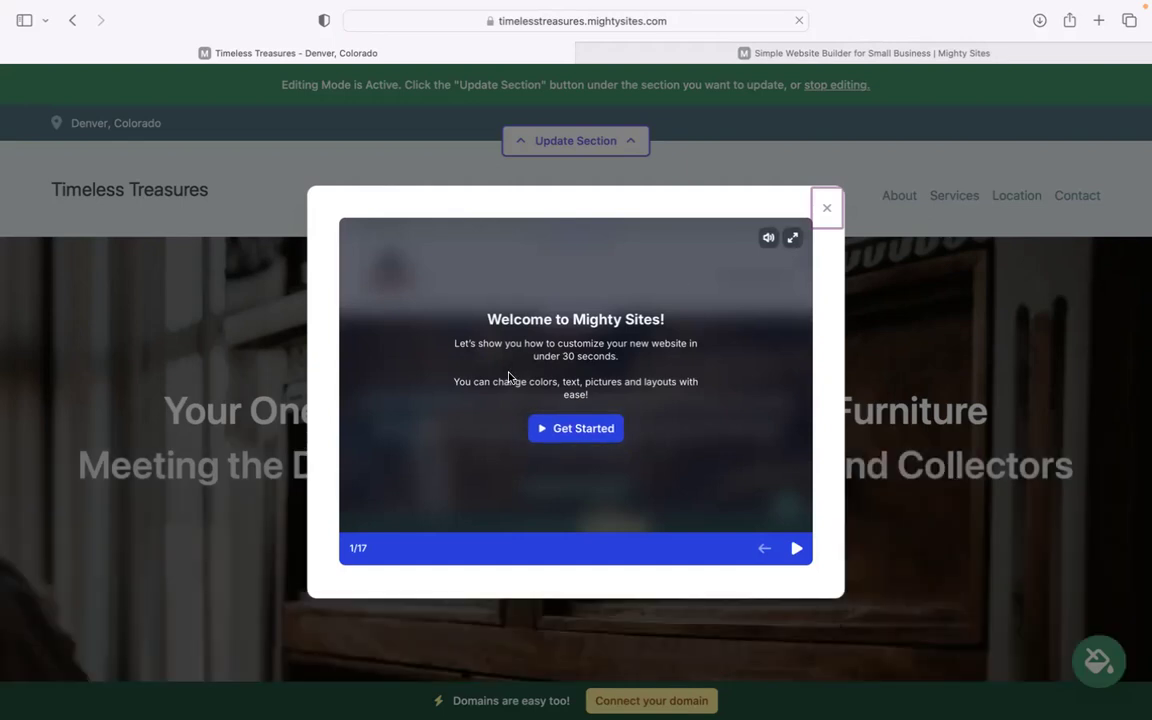
Skip through the welcome tour slides and close the tour.
{"action": "left_click", "coordinate": [798, 548]}
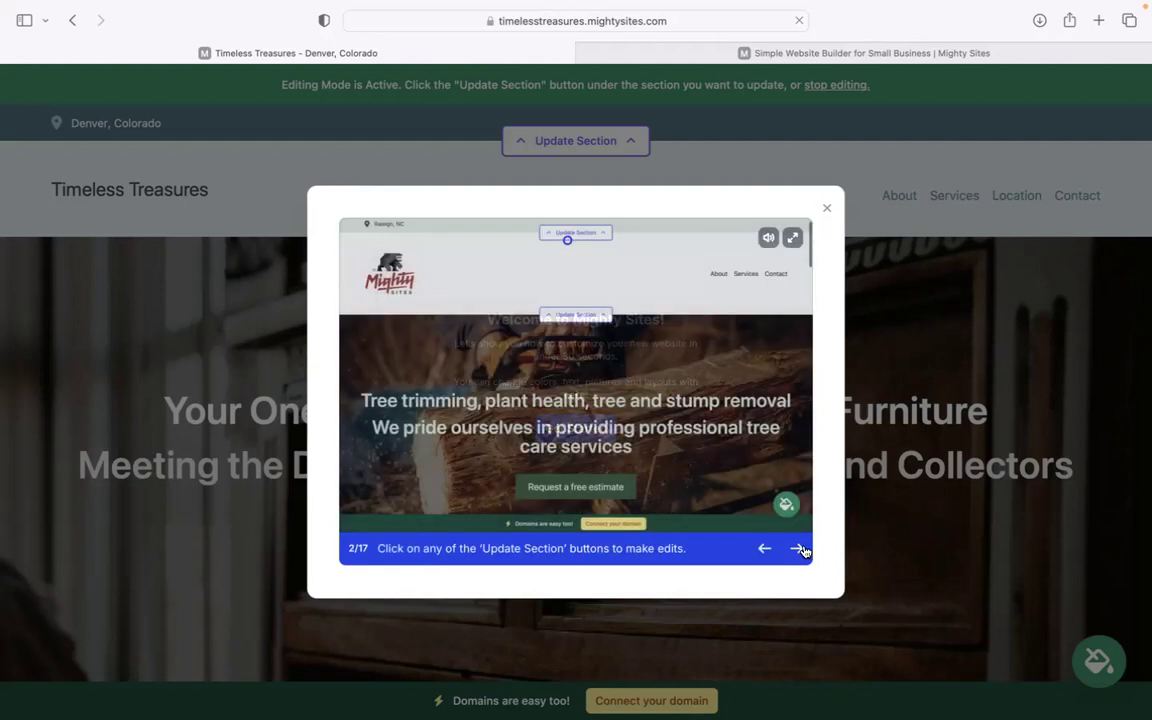
{"action": "left_click", "coordinate": [799, 548]}
{"action": "left_click", "coordinate": [799, 548]}
{"action": "left_click", "coordinate": [799, 548]}
{"action": "left_click", "coordinate": [799, 548]}
{"action": "left_click", "coordinate": [799, 548]}
{"action": "left_click", "coordinate": [799, 548]}
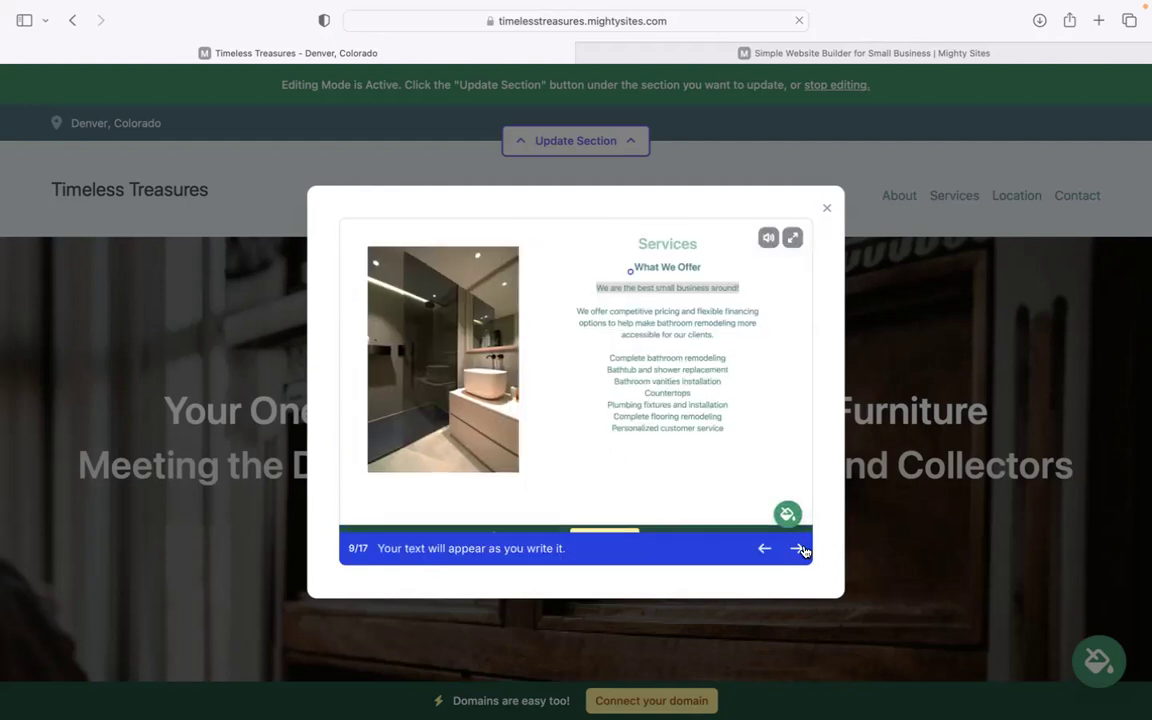
{"action": "left_click", "coordinate": [799, 548]}
{"action": "left_click", "coordinate": [799, 548]}
{"action": "left_click", "coordinate": [827, 209]}
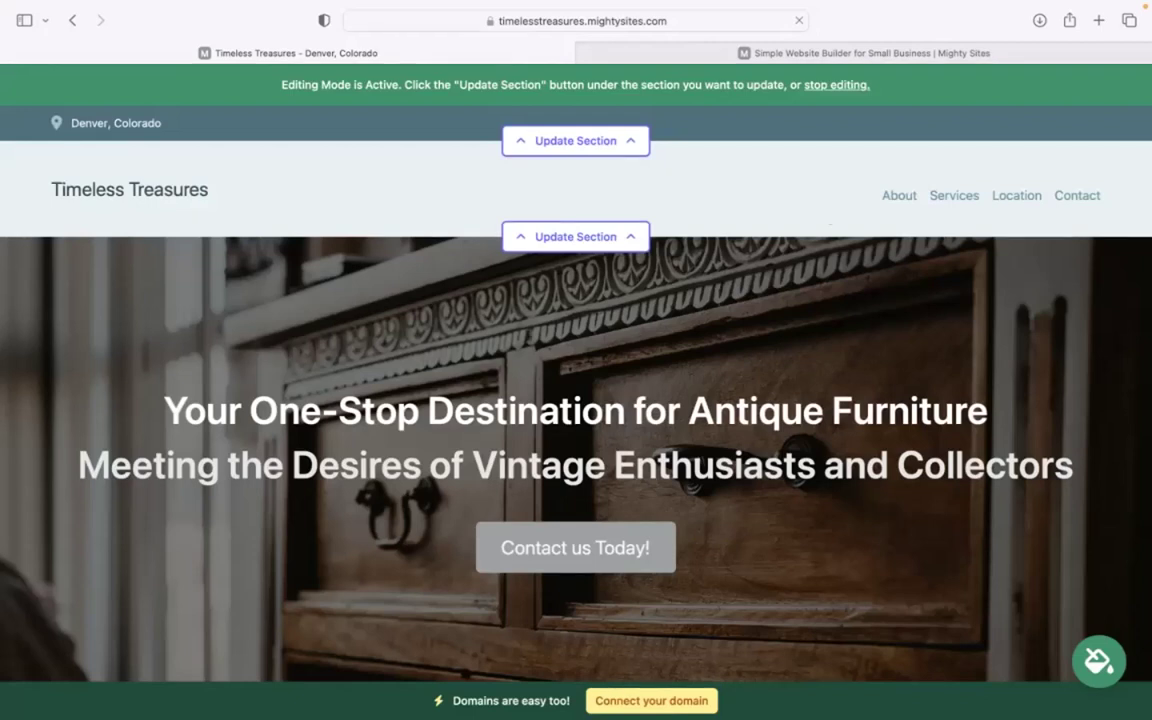
Review the site's headline and introductory paragraph text.
{"action": "scroll", "coordinate": [576, 400], "scroll_direction": "down", "scroll_amount": 1}
{"action": "scroll", "coordinate": [338, 208], "scroll_direction": "down", "scroll_amount": 3}
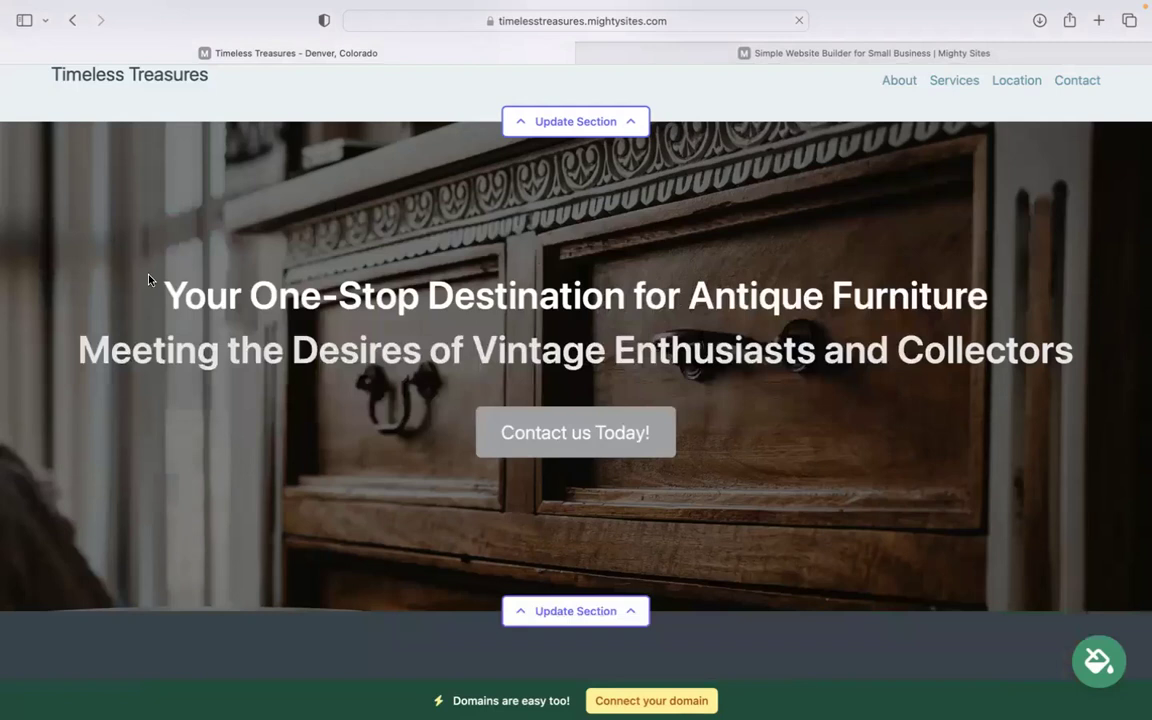
{"action": "left_click_drag", "start_coordinate": [148, 279], "coordinate": [990, 283]}
{"action": "left_click", "coordinate": [833, 396]}
{"action": "scroll", "coordinate": [833, 396], "scroll_direction": "down", "scroll_amount": 5}
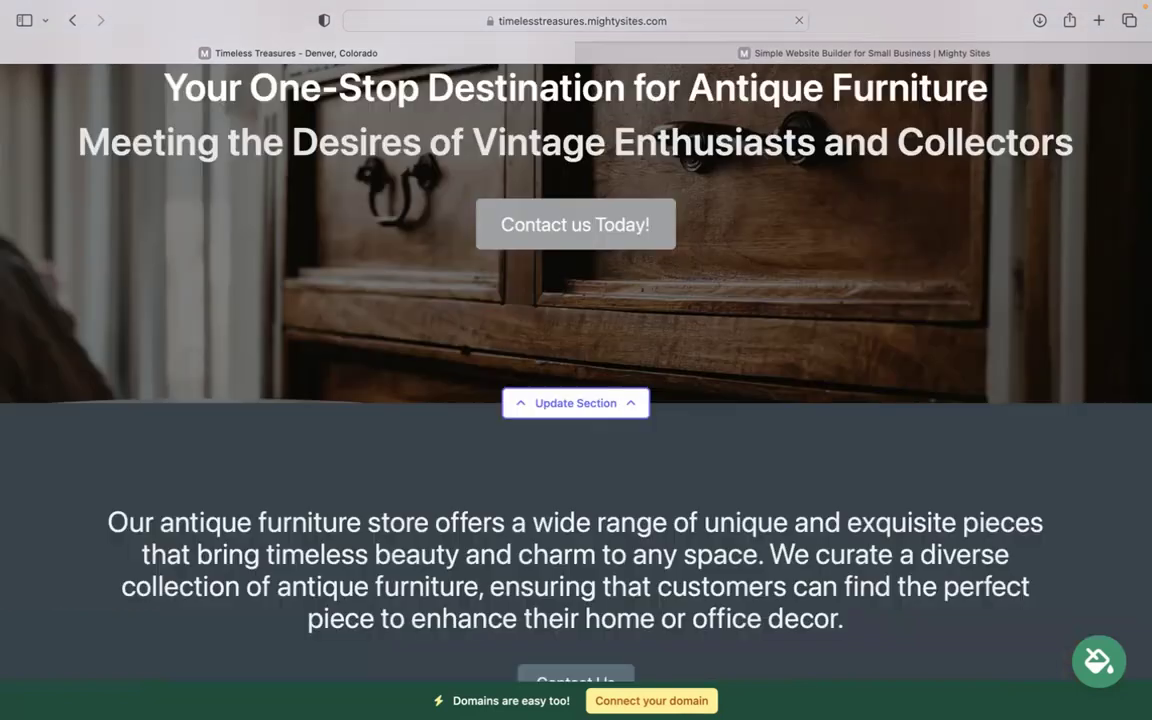
{"action": "scroll", "coordinate": [900, 463], "scroll_direction": "down", "scroll_amount": 4}
{"action": "left_click_drag", "start_coordinate": [67, 329], "coordinate": [913, 463]}
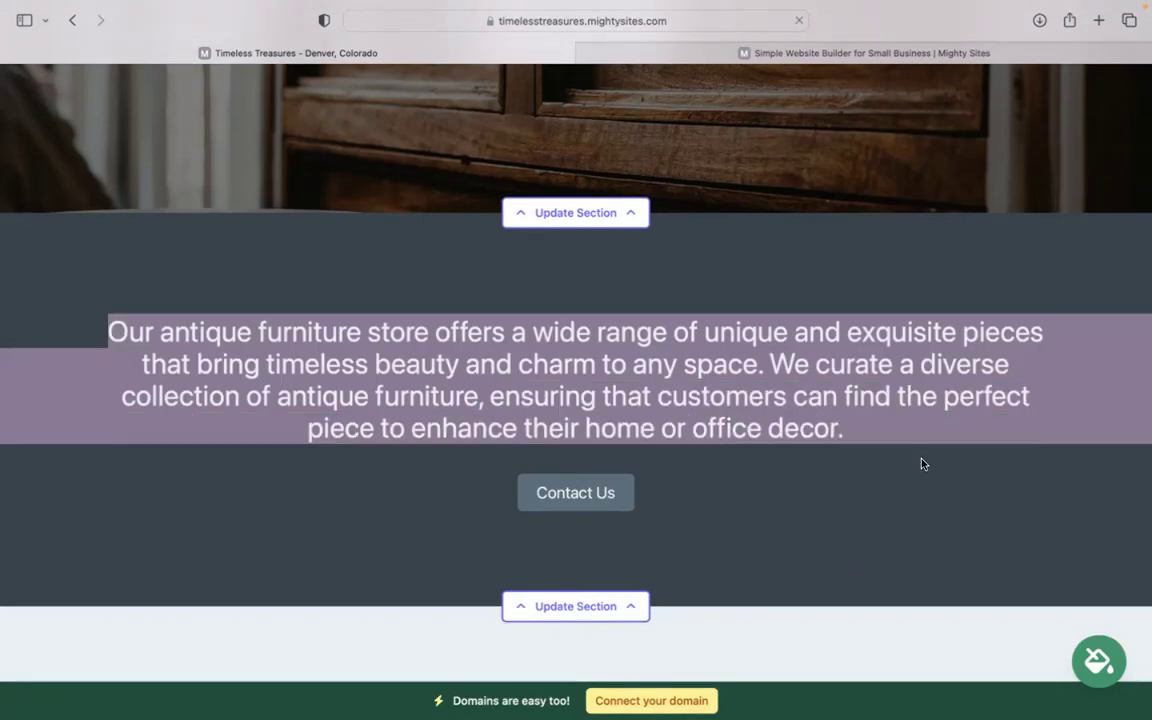
{"action": "scroll", "coordinate": [922, 463], "scroll_direction": "down", "scroll_amount": 10}
{"action": "scroll", "coordinate": [922, 463], "scroll_direction": "up", "scroll_amount": 15}
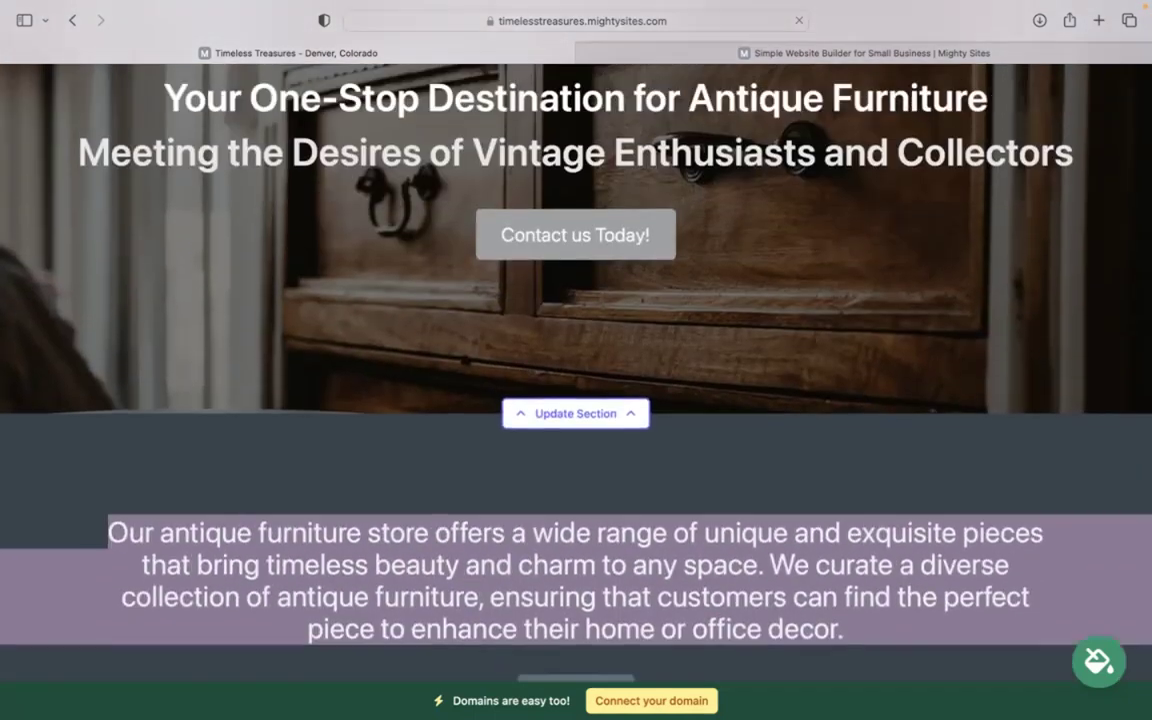
{"action": "left_click", "coordinate": [800, 501]}
Review the Products We Offer heading and product list.
{"action": "scroll", "coordinate": [800, 501], "scroll_direction": "down", "scroll_amount": 14}
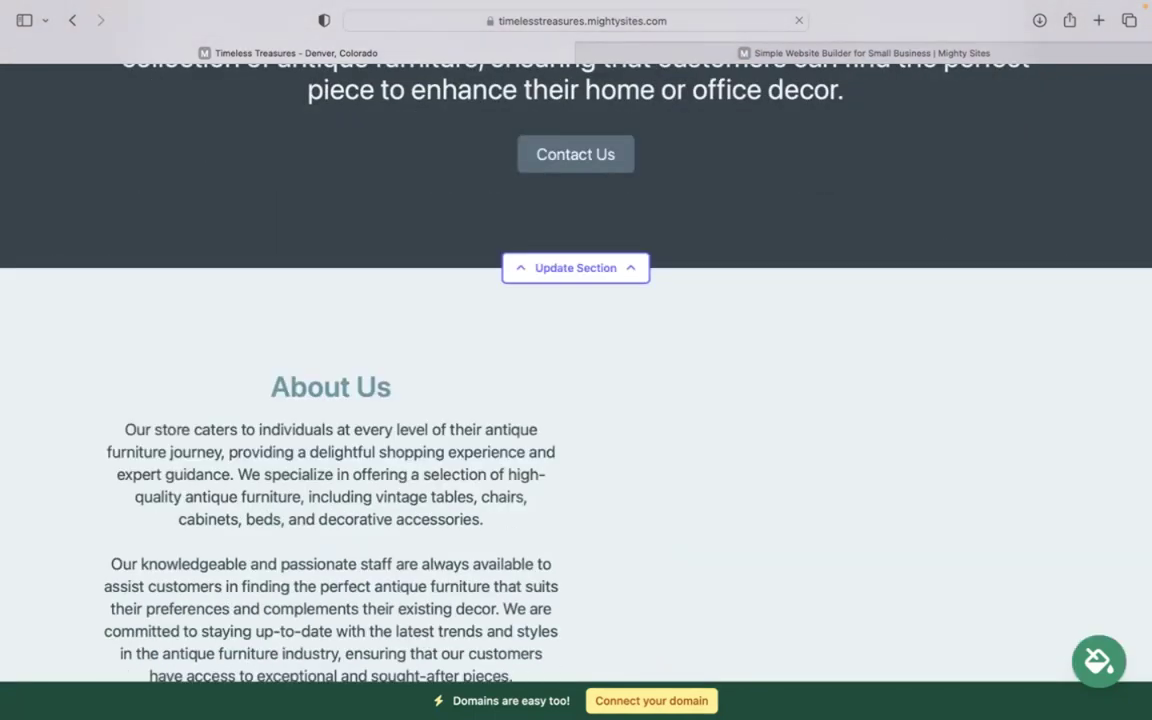
{"action": "scroll", "coordinate": [518, 362], "scroll_direction": "down", "scroll_amount": 20}
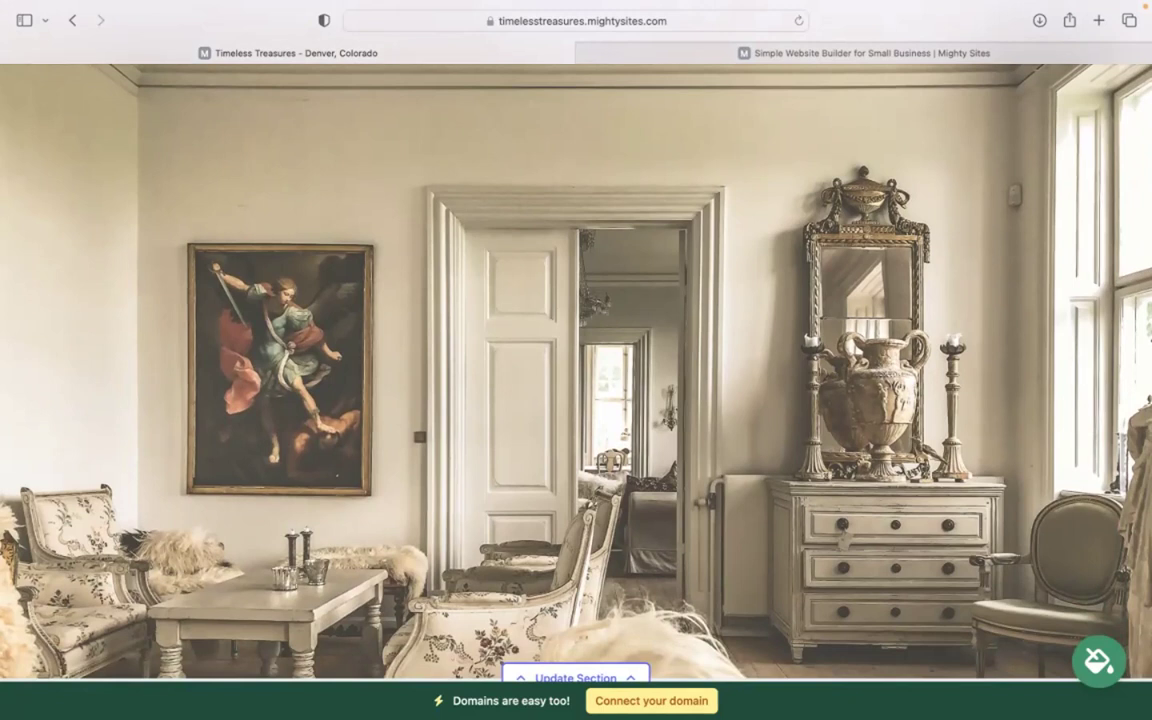
{"action": "scroll", "coordinate": [576, 370], "scroll_direction": "down", "scroll_amount": 10}
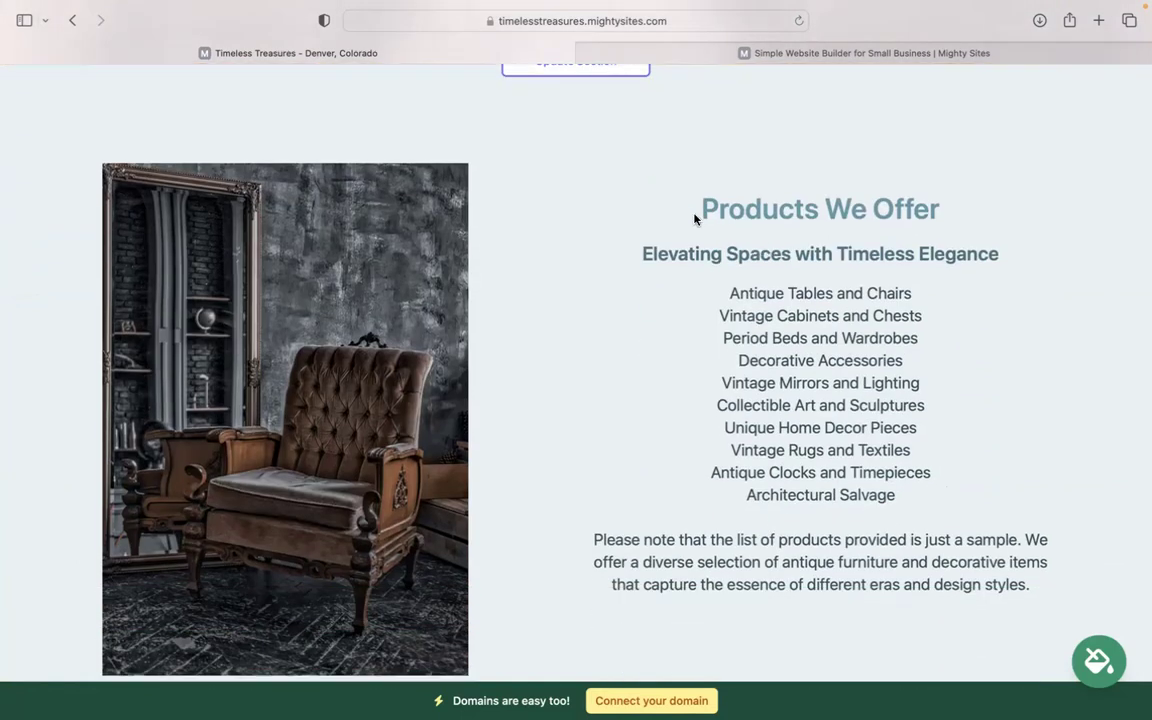
{"action": "left_click_drag", "start_coordinate": [690, 207], "coordinate": [976, 583]}
{"action": "left_click_drag", "start_coordinate": [728, 283], "coordinate": [964, 489]}
{"action": "left_click", "coordinate": [917, 516]}
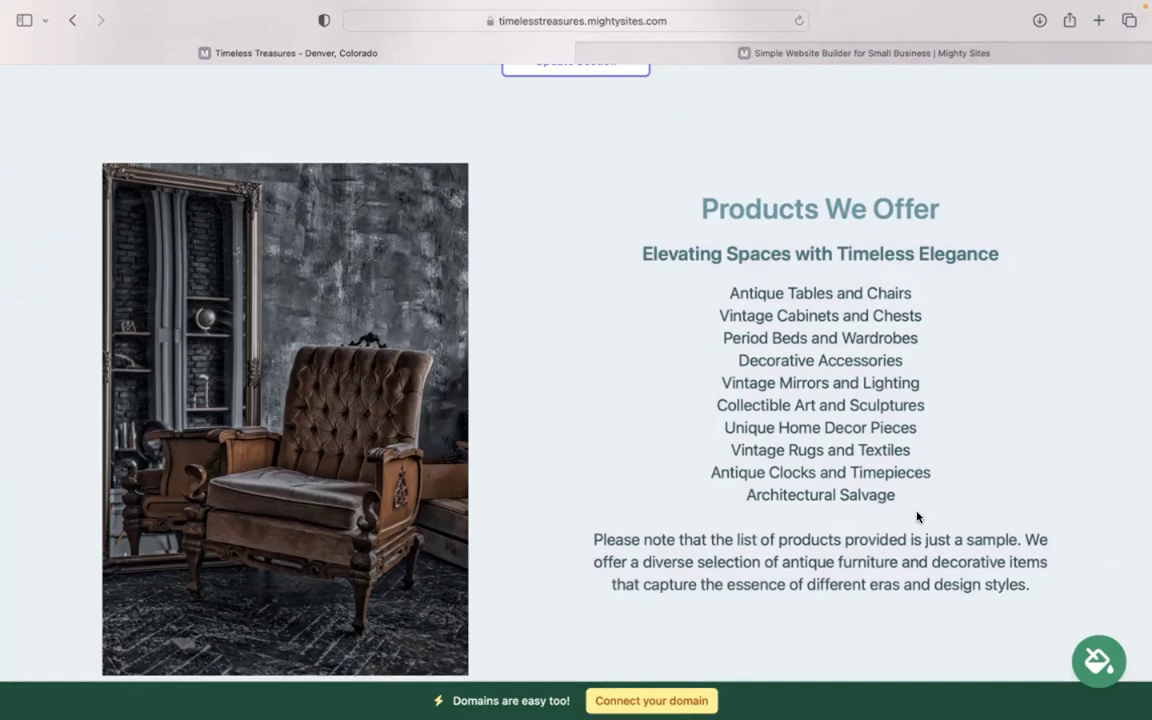
Return to the top of the page and open the location and contact bar editor.
{"action": "scroll", "coordinate": [917, 516], "scroll_direction": "down", "scroll_amount": 7}
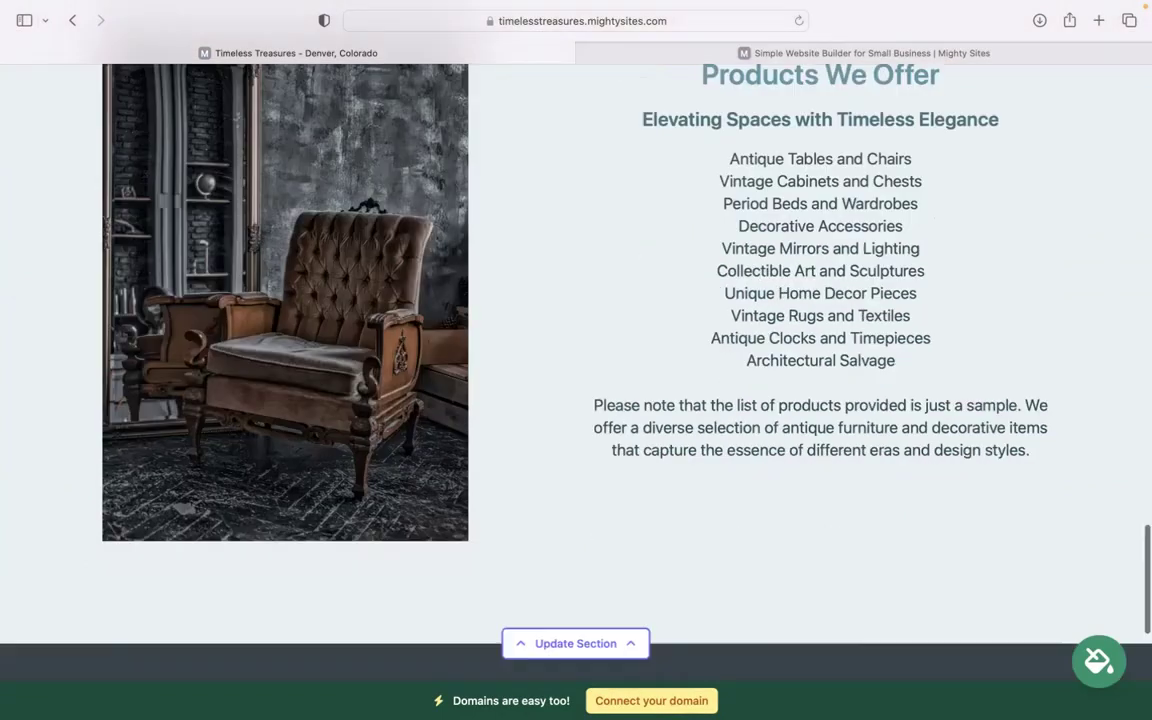
{"action": "scroll", "coordinate": [576, 400], "scroll_direction": "down", "scroll_amount": 4}
{"action": "scroll", "coordinate": [576, 400], "scroll_direction": "up", "scroll_amount": 16}
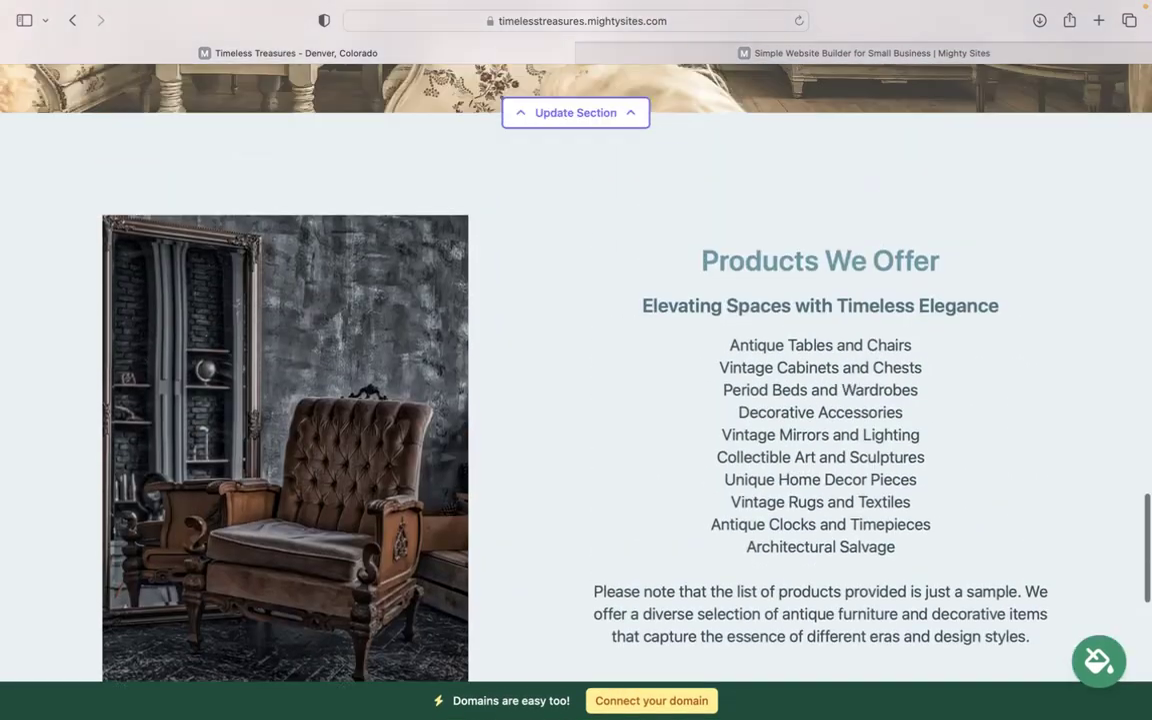
{"action": "scroll", "coordinate": [576, 400], "scroll_direction": "up", "scroll_amount": 12}
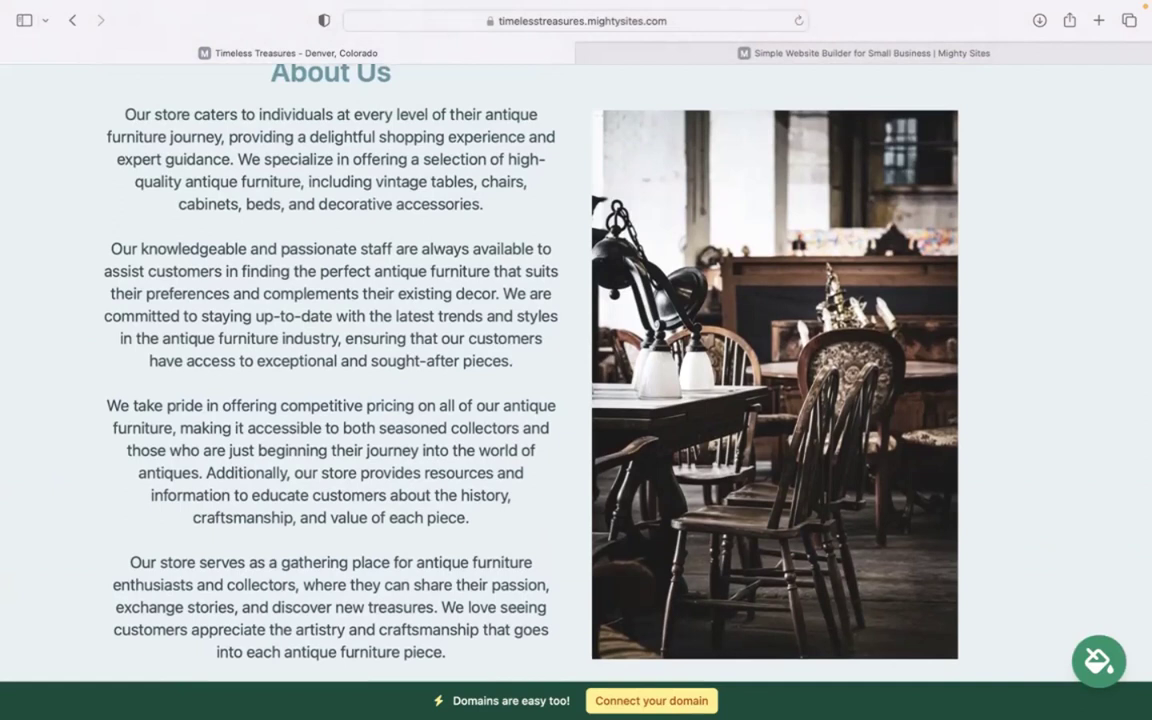
{"action": "scroll", "coordinate": [576, 400], "scroll_direction": "up", "scroll_amount": 12}
{"action": "scroll", "coordinate": [576, 400], "scroll_direction": "up", "scroll_amount": 2}
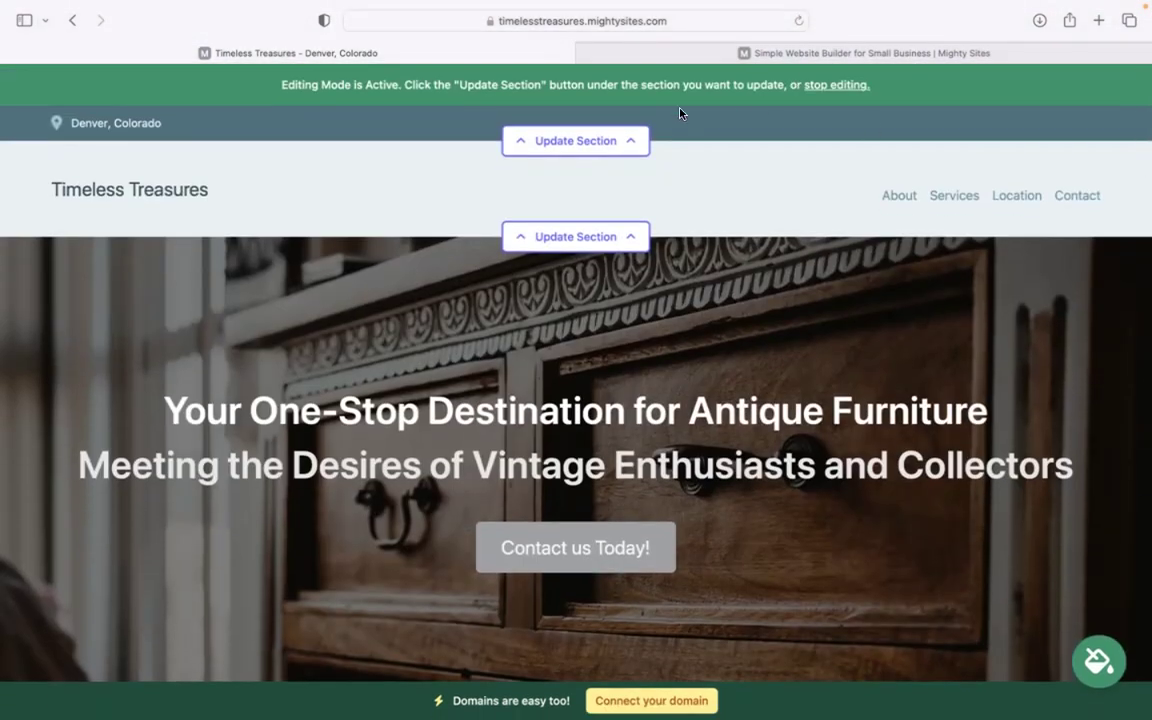
{"action": "left_click", "coordinate": [613, 133]}
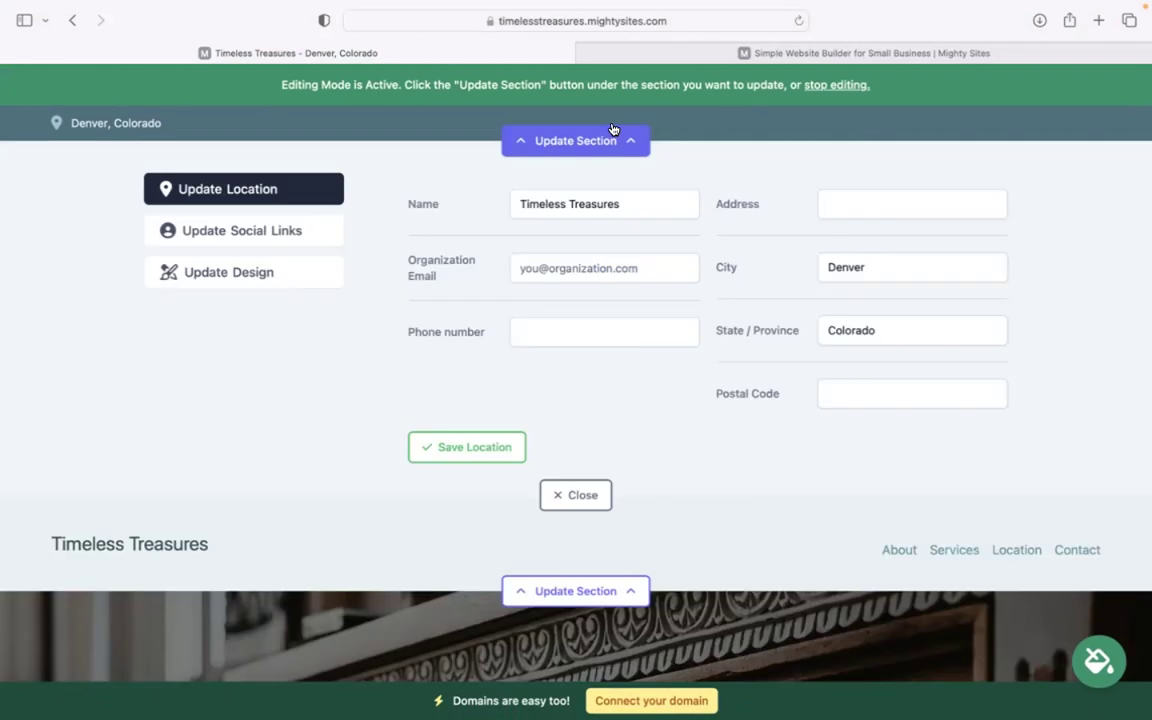
Enter the organisation email, show it on the site, and add the phone number.
{"action": "left_click", "coordinate": [584, 265]}
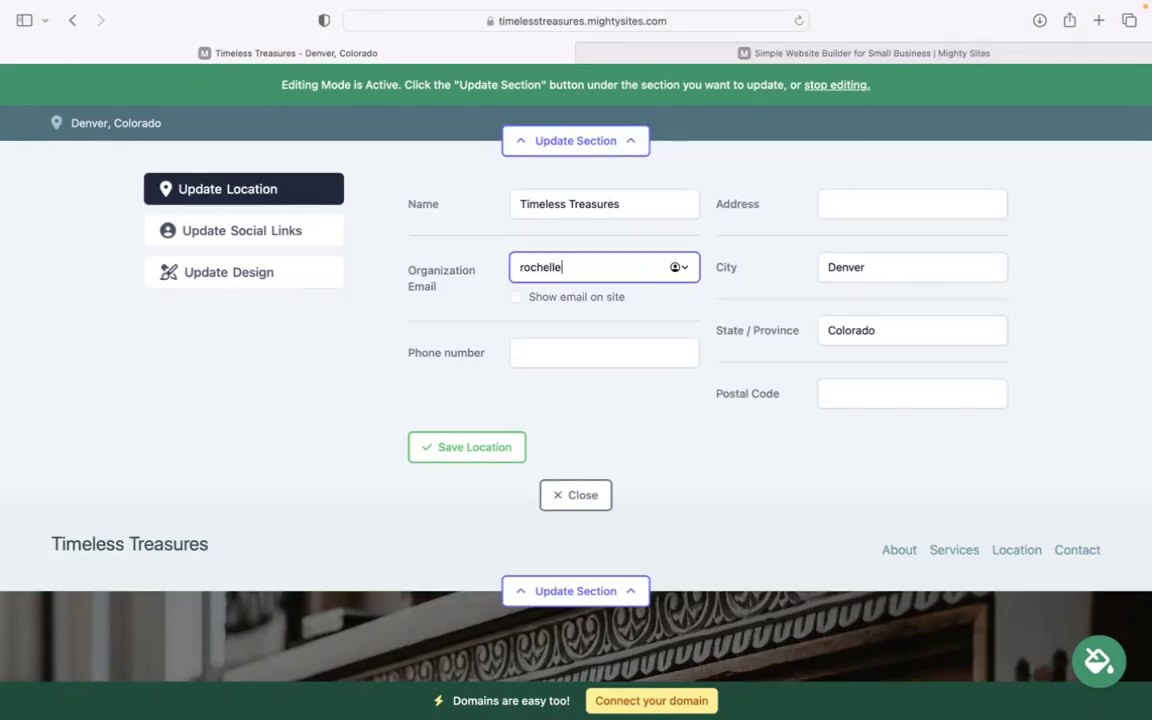
{"action": "left_click", "coordinate": [515, 297]}
{"action": "left_click", "coordinate": [568, 342]}
{"action": "type", "text": "474-39393"}
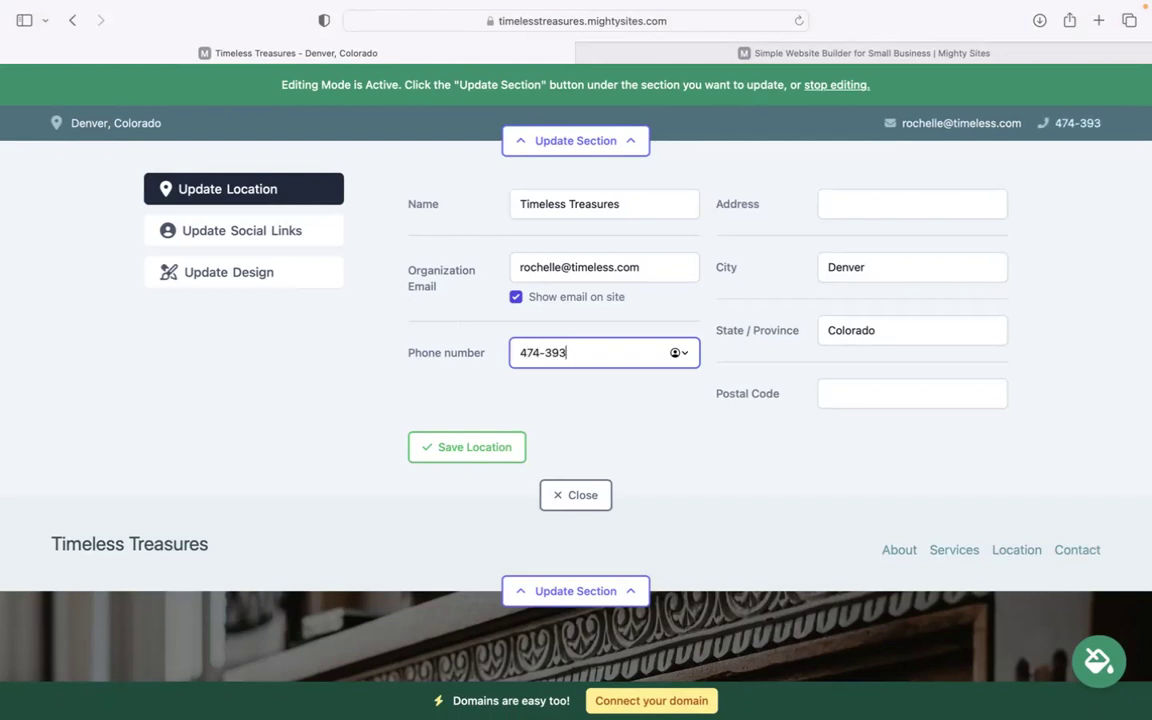
Add the street address and postal code, then save the location details.
{"action": "left_click", "coordinate": [848, 204]}
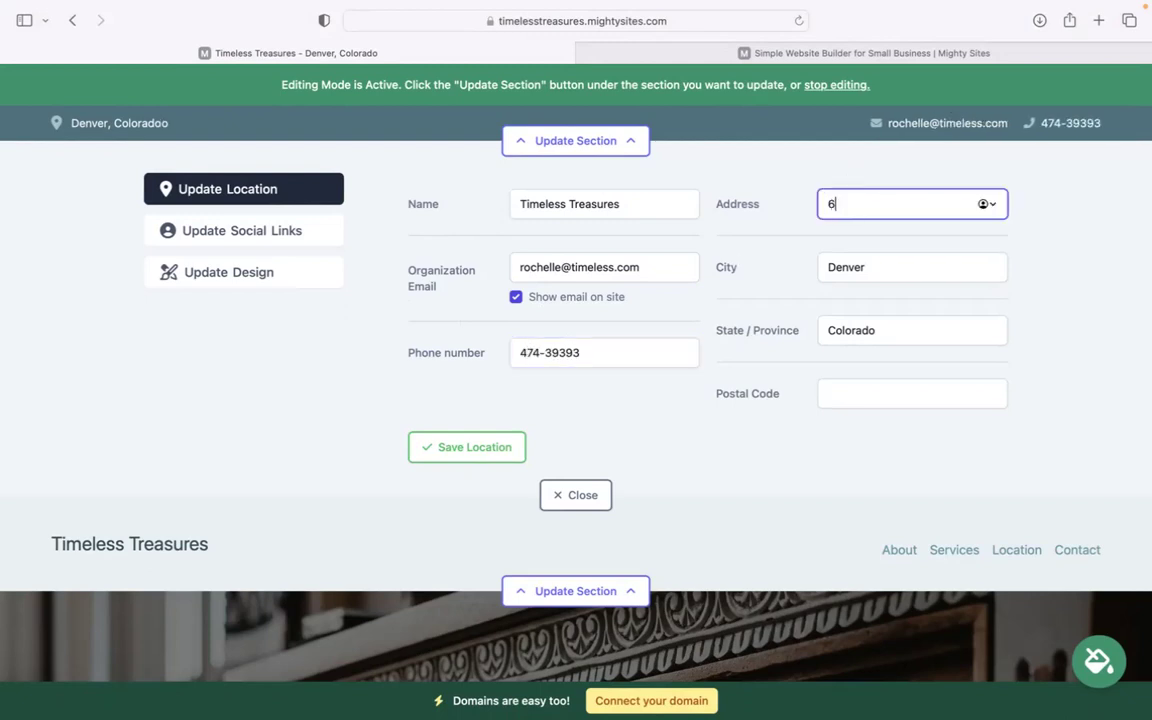
{"action": "left_click", "coordinate": [895, 393]}
{"action": "type", "text": "459459"}
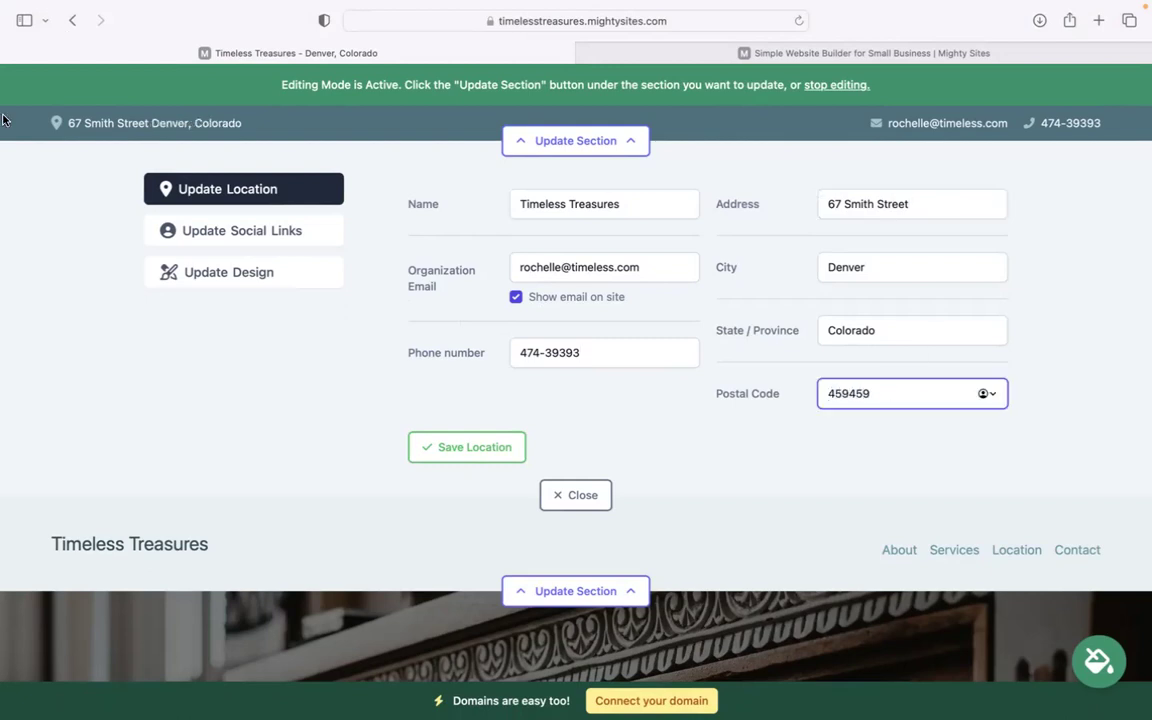
{"action": "left_click", "coordinate": [424, 447]}
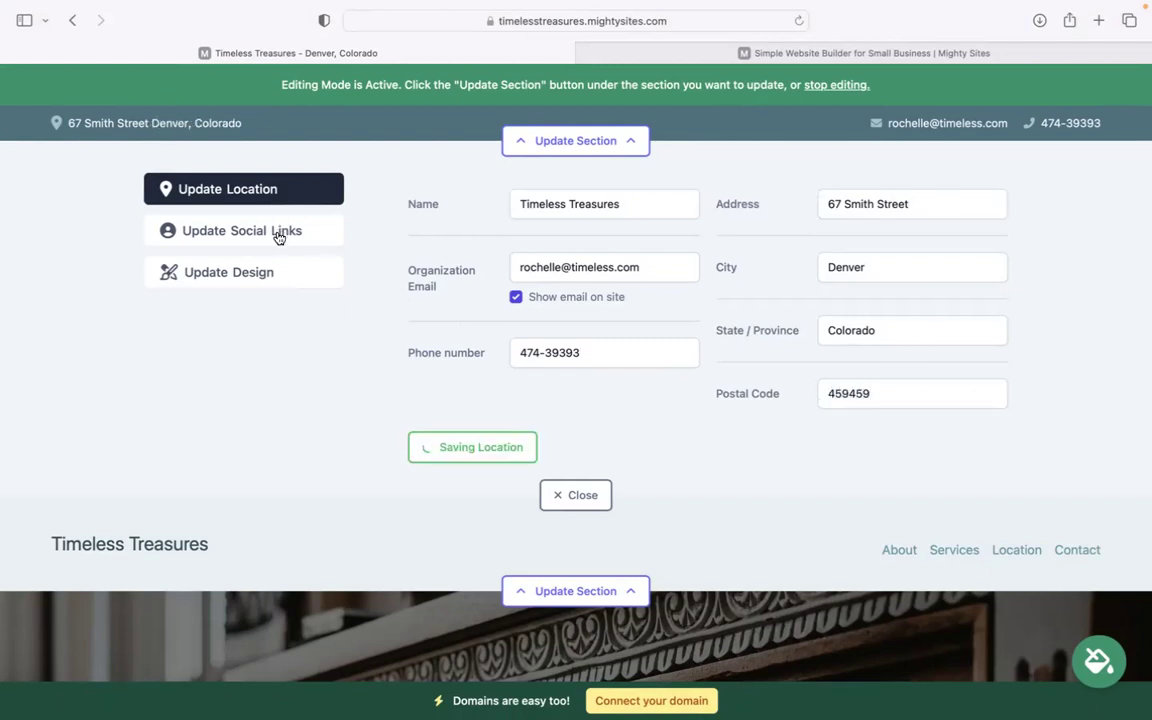
Save the Social Links section and open the header's logo editor.
{"action": "left_click", "coordinate": [279, 237]}
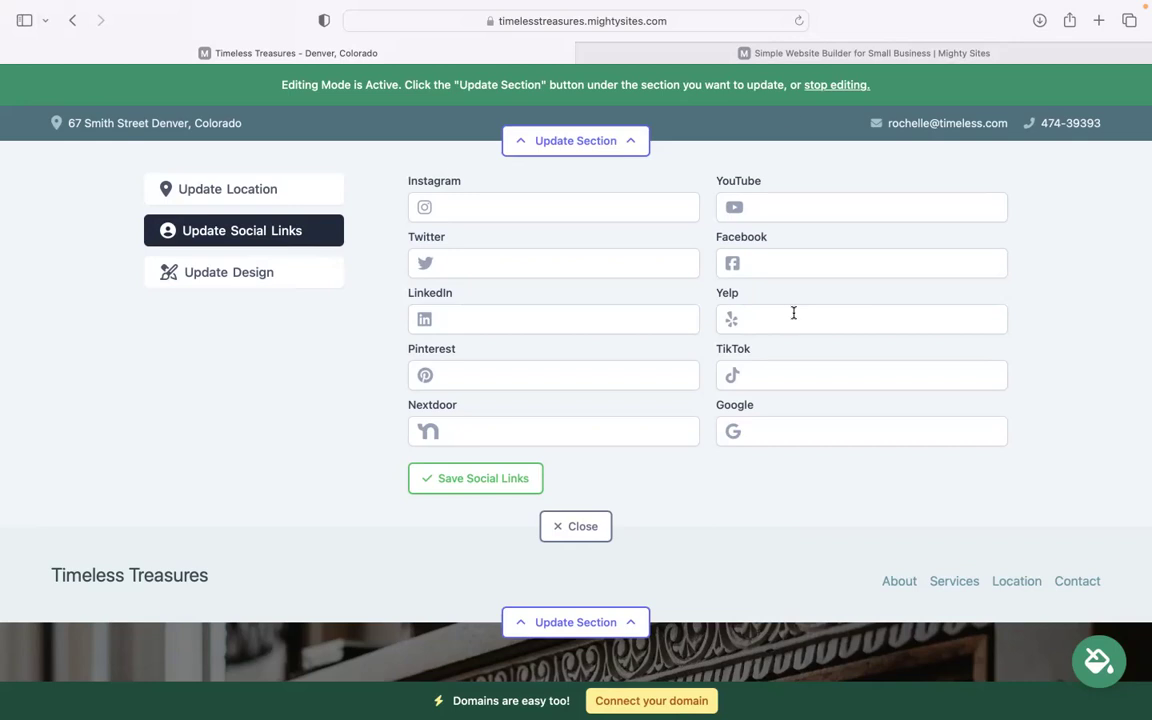
{"action": "left_click", "coordinate": [465, 485]}
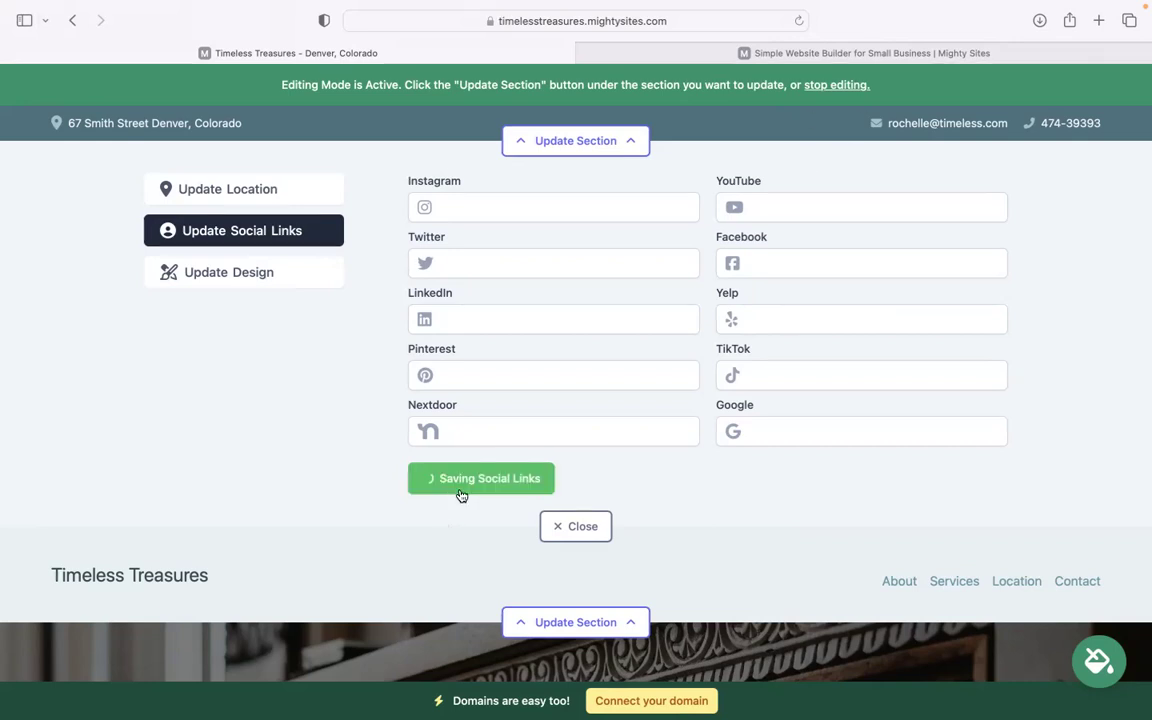
{"action": "left_click", "coordinate": [576, 622]}
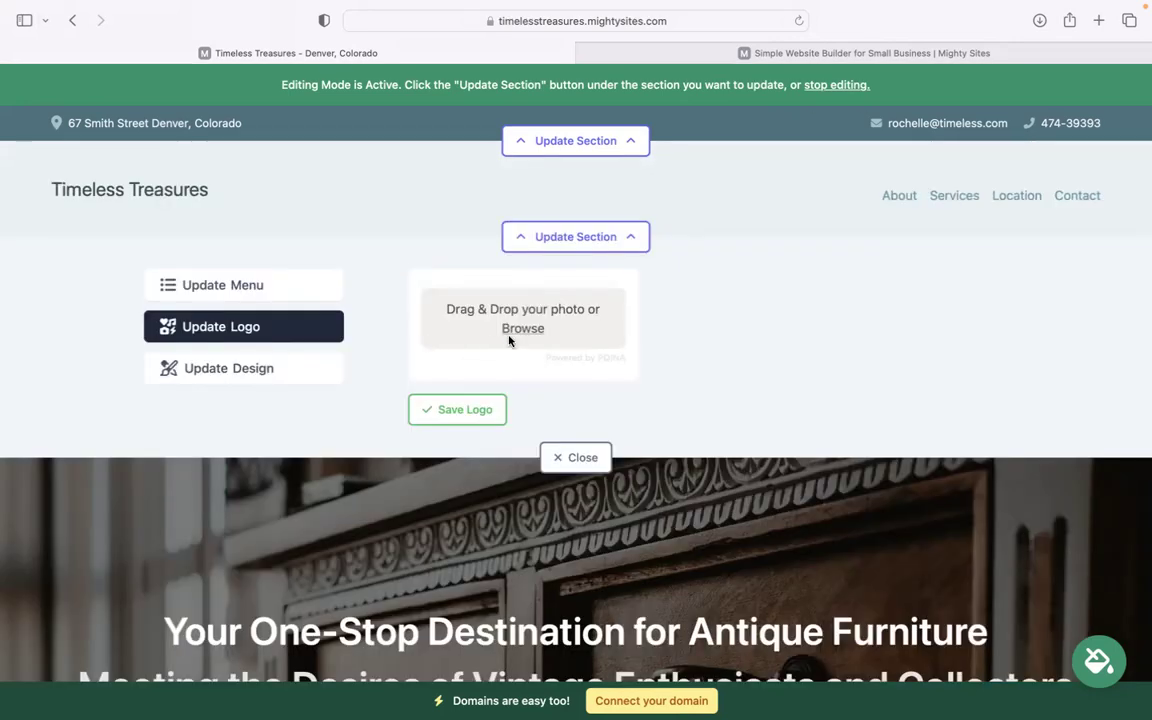
Upload the Mighty Sites logo PNG as the header logo, save it, and close the editor.
{"action": "left_click", "coordinate": [528, 337]}
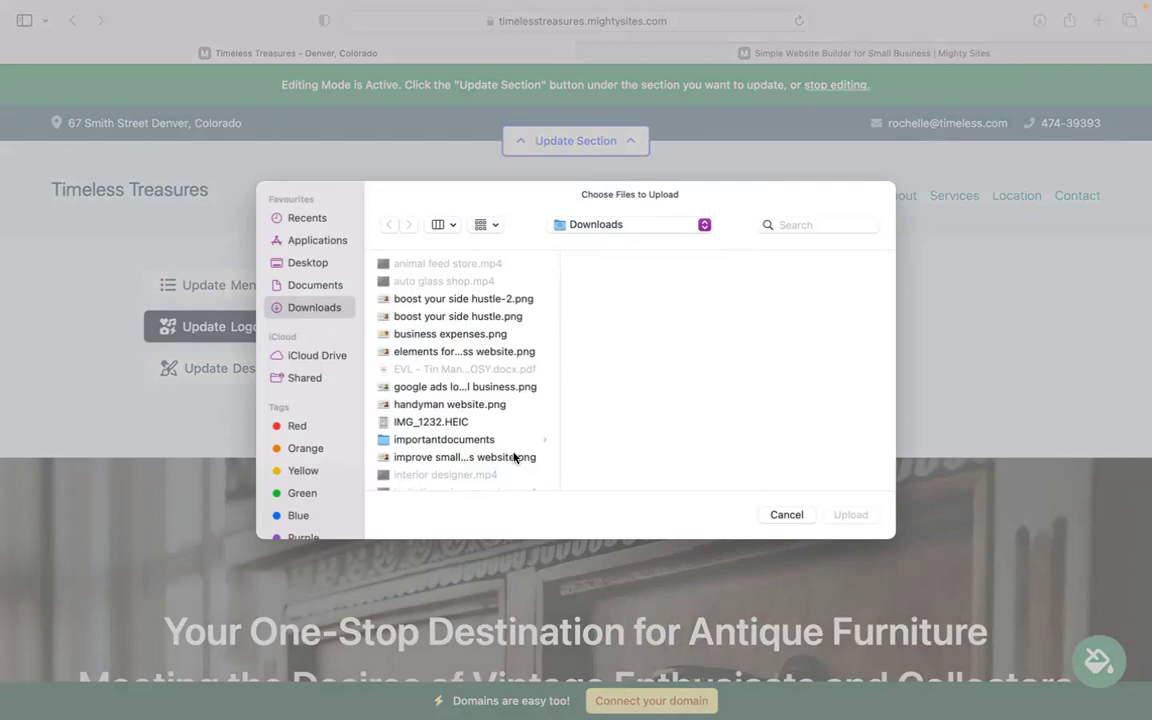
{"action": "key", "text": "m"}
{"action": "key", "text": "Return"}
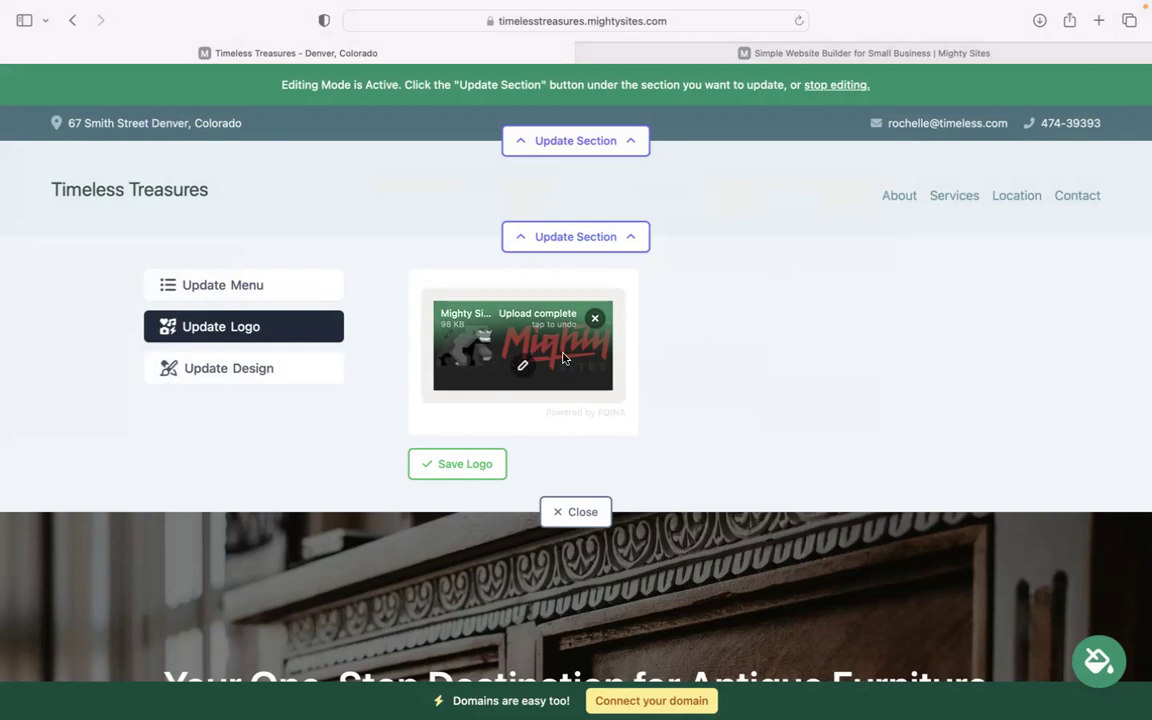
{"action": "left_click", "coordinate": [463, 472]}
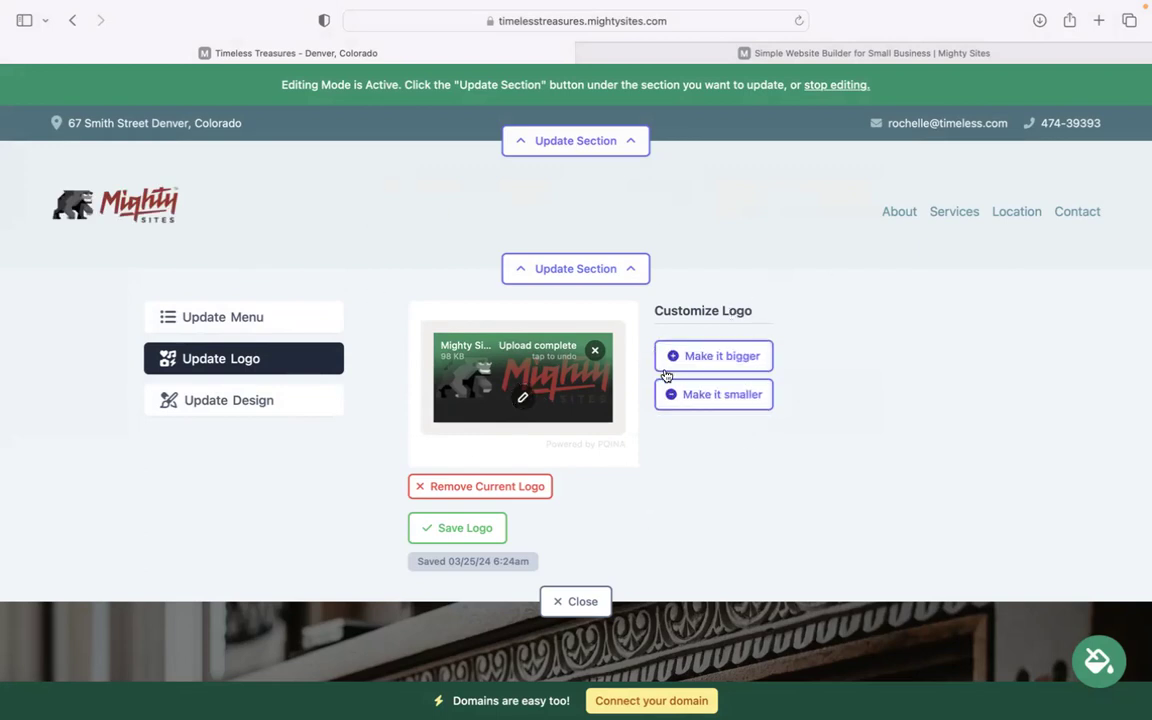
{"action": "left_click", "coordinate": [582, 601]}
{"action": "scroll", "coordinate": [600, 640], "scroll_direction": "down", "scroll_amount": 10}
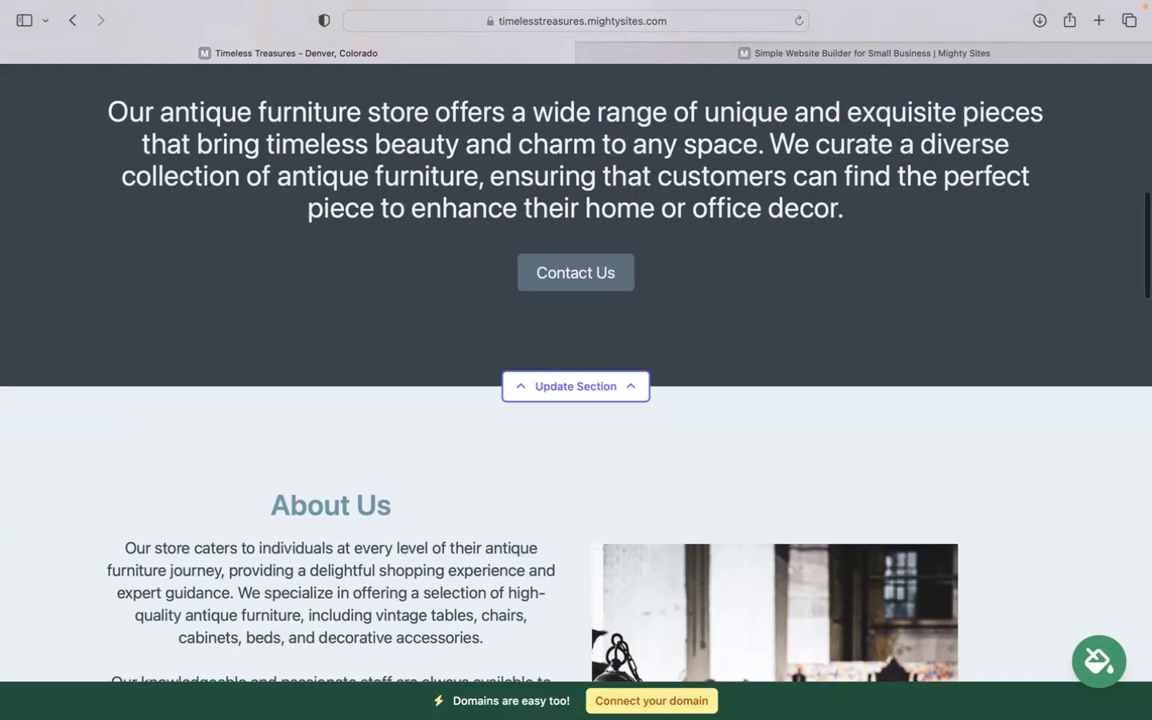
Preview the blue and other colour themes, then save the dark brown theme.
{"action": "scroll", "coordinate": [605, 600], "scroll_direction": "up", "scroll_amount": 10}
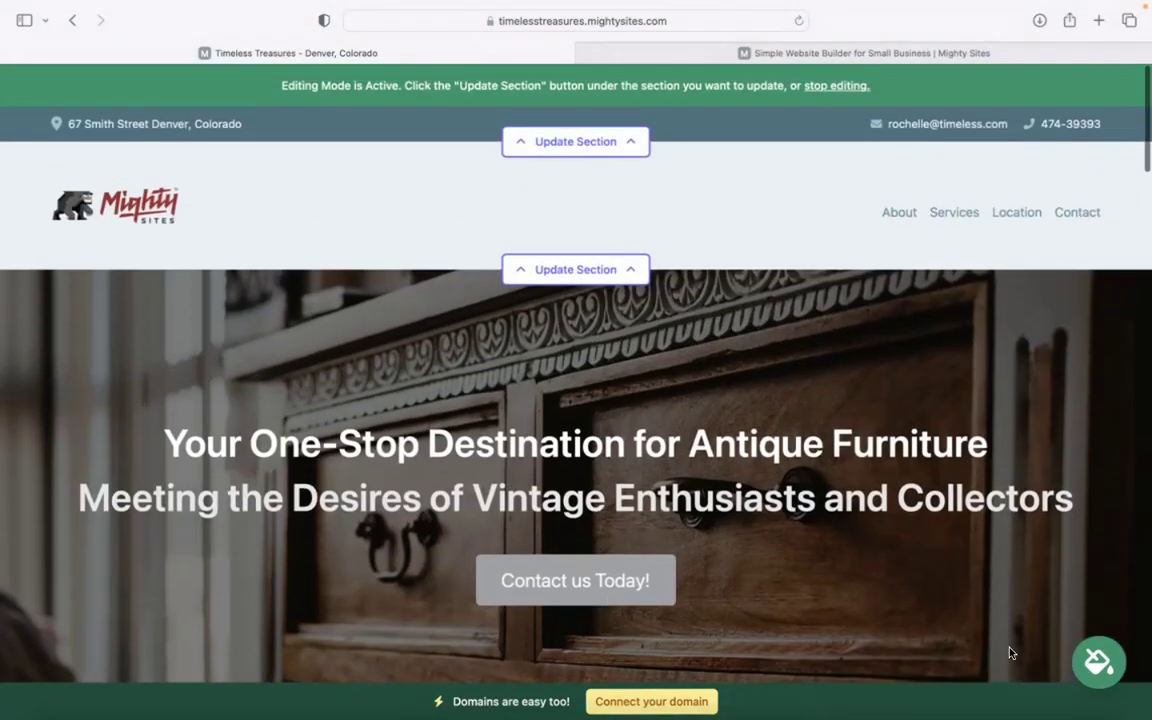
{"action": "left_click", "coordinate": [1102, 656]}
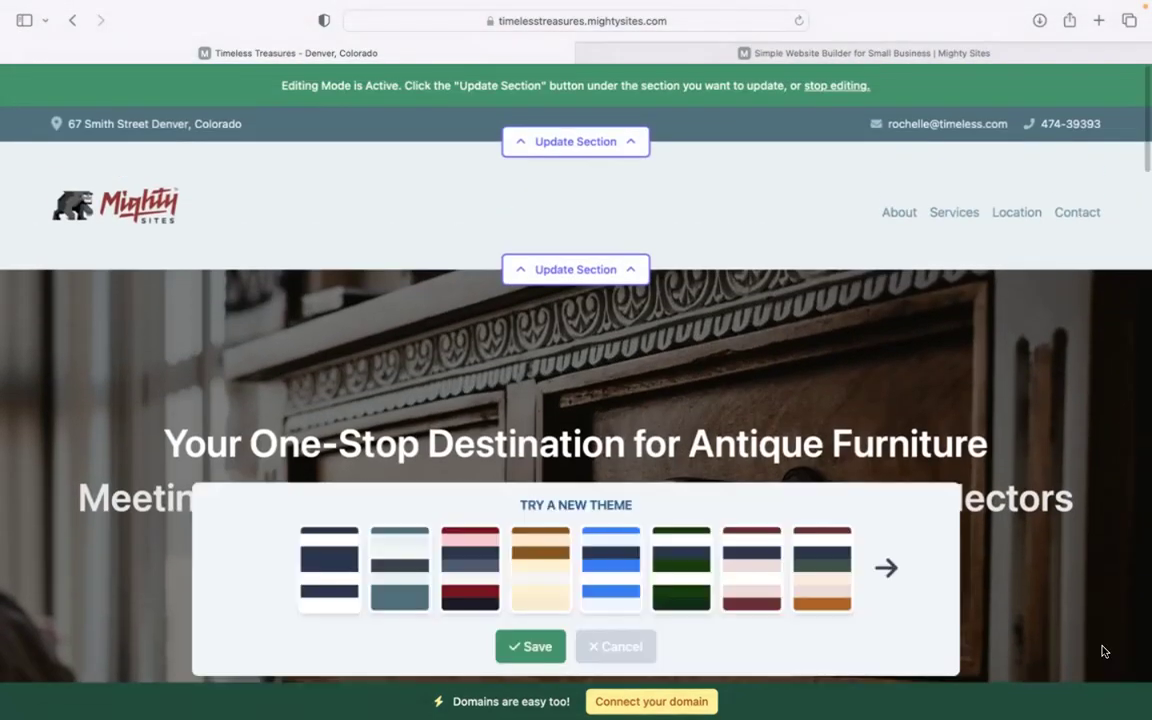
{"action": "left_click", "coordinate": [620, 593]}
{"action": "left_click", "coordinate": [893, 567]}
{"action": "left_click", "coordinate": [893, 567]}
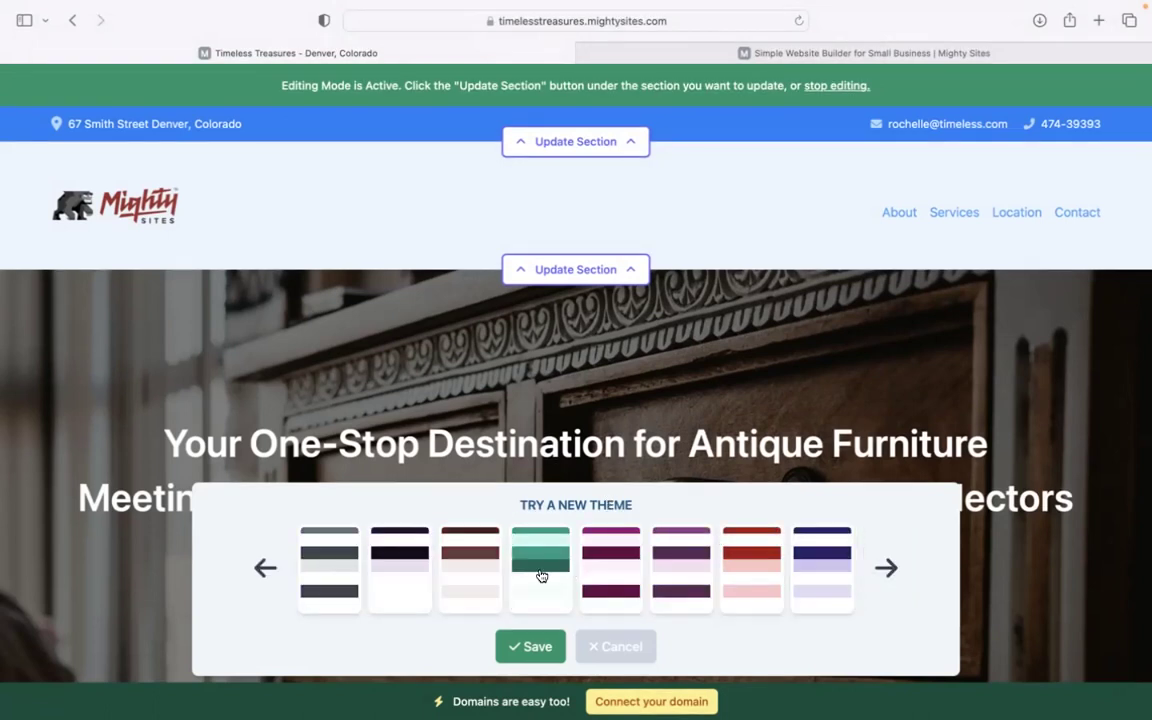
{"action": "left_click", "coordinate": [482, 566]}
{"action": "left_click", "coordinate": [534, 648]}
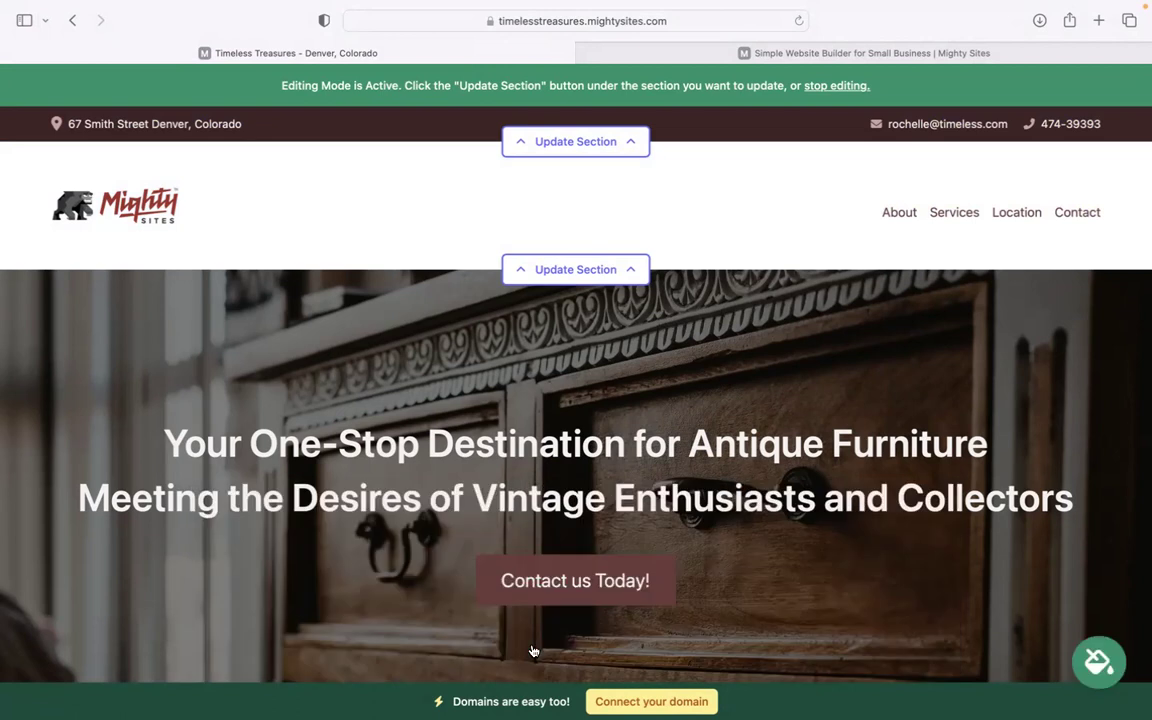
{"action": "scroll", "coordinate": [531, 650], "scroll_direction": "down", "scroll_amount": 5}
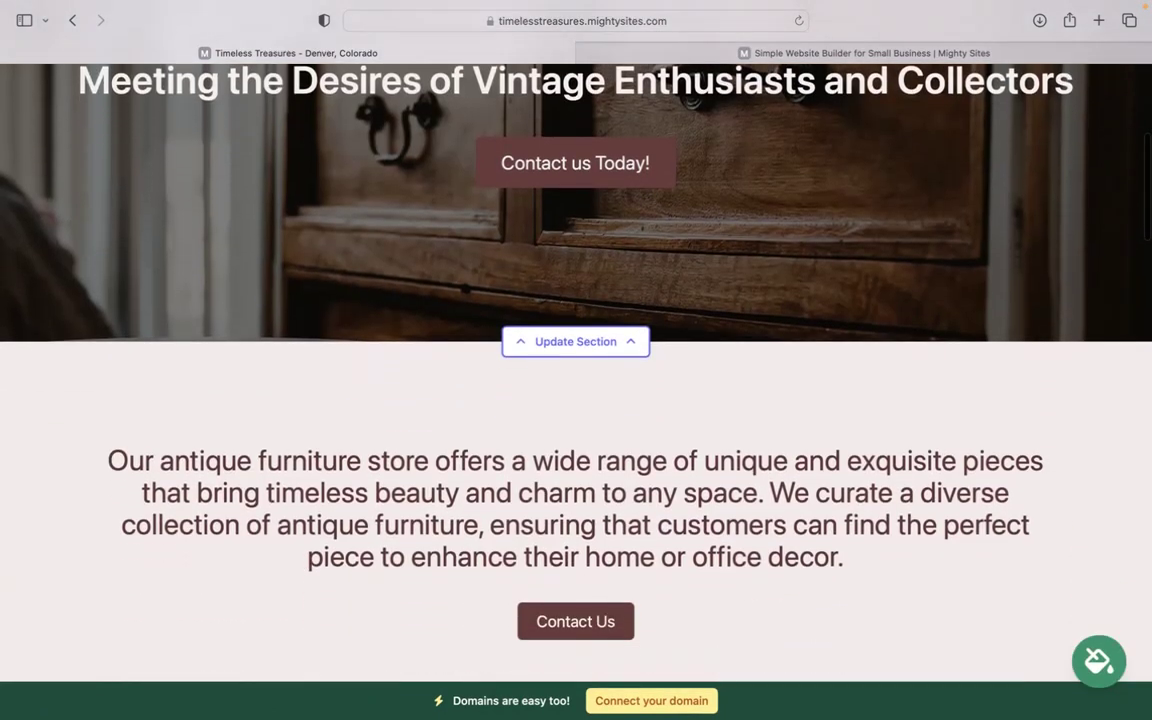
{"action": "scroll", "coordinate": [576, 400], "scroll_direction": "up", "scroll_amount": 5}
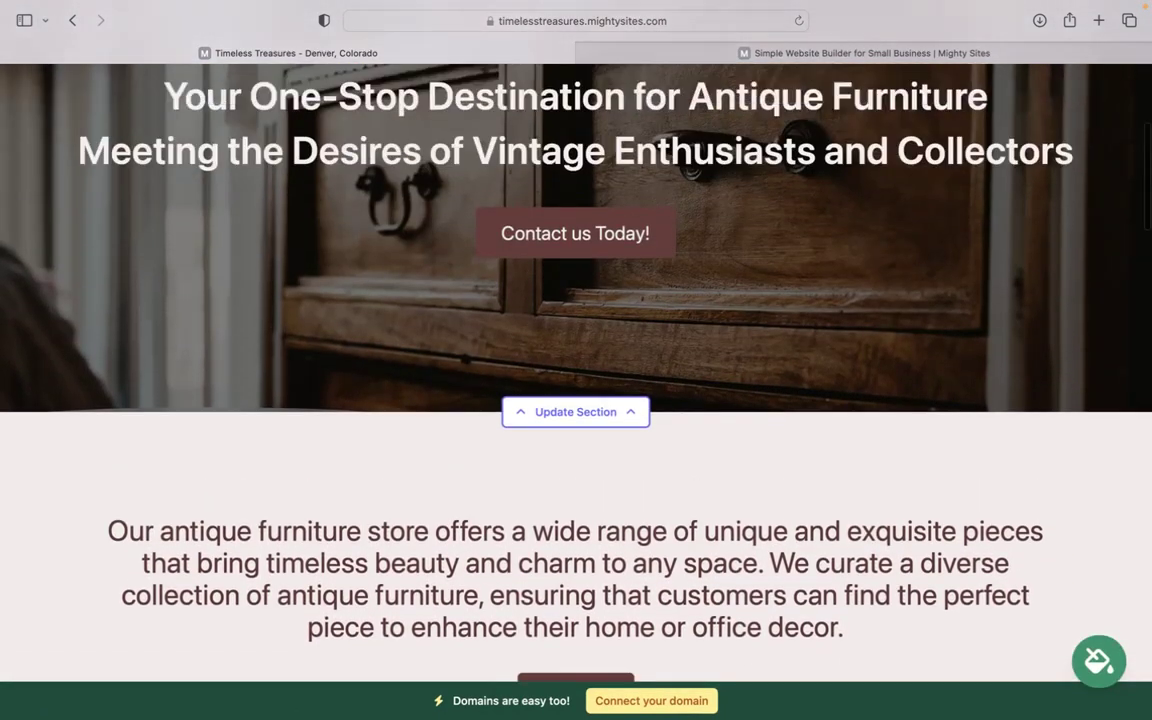
{"action": "scroll", "coordinate": [576, 400], "scroll_direction": "down", "scroll_amount": 2}
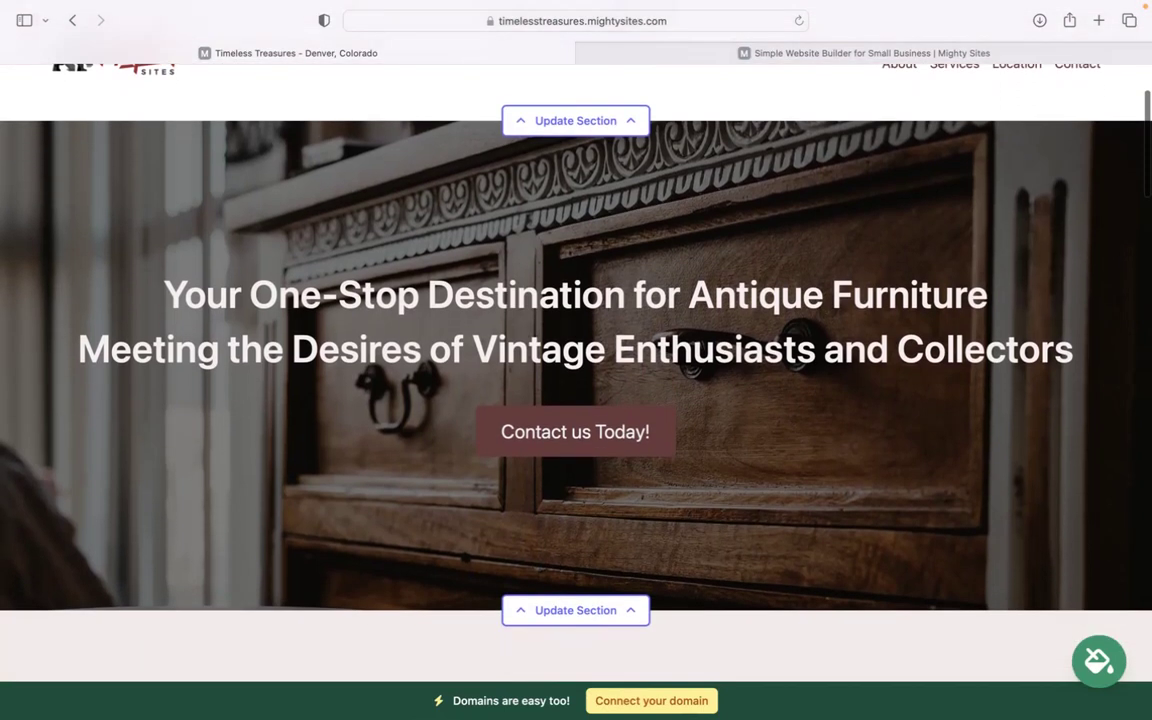
{"action": "scroll", "coordinate": [576, 400], "scroll_direction": "down", "scroll_amount": 1}
{"action": "scroll", "coordinate": [500, 560], "scroll_direction": "down", "scroll_amount": 2}
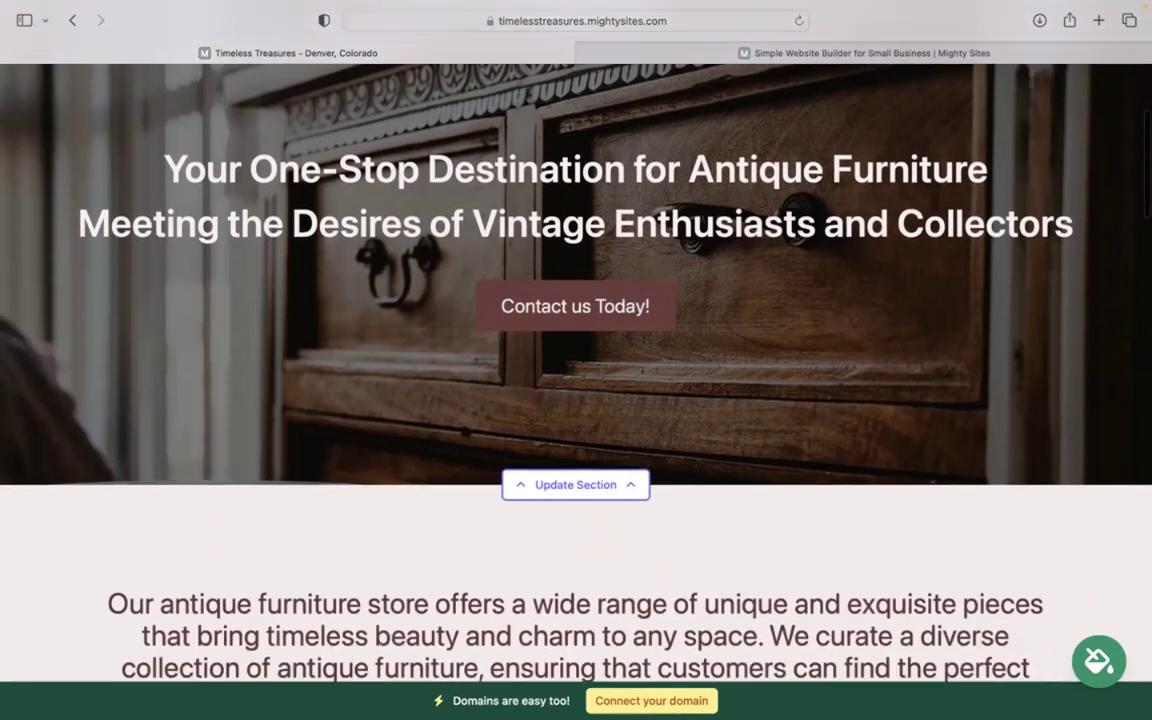
Inspect the hero's image options and Contact us Today! button link, then close without changes.
{"action": "left_click", "coordinate": [579, 479]}
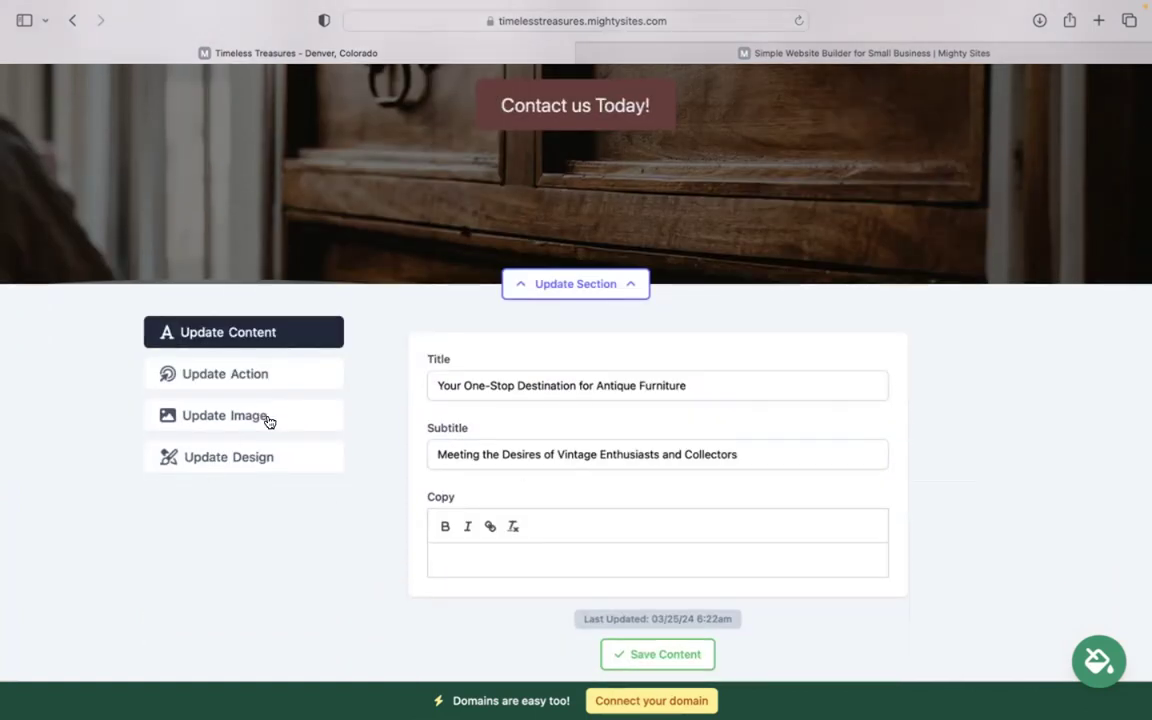
{"action": "left_click", "coordinate": [268, 419]}
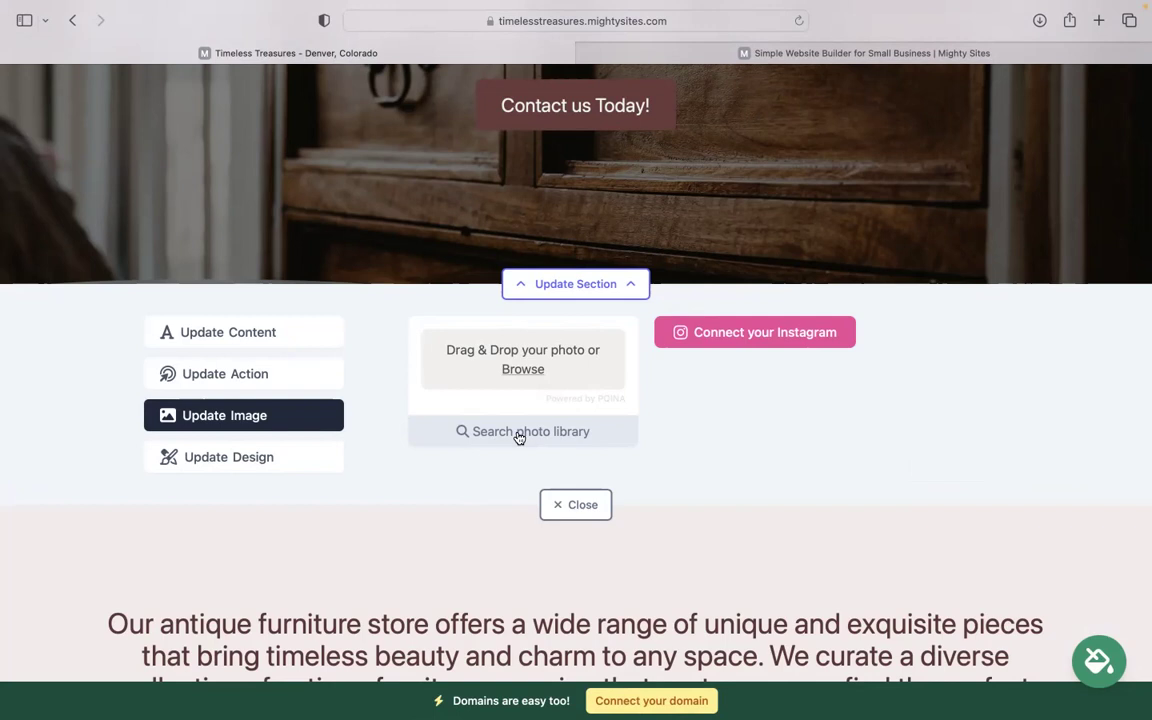
{"action": "scroll", "coordinate": [519, 438], "scroll_direction": "up", "scroll_amount": 2}
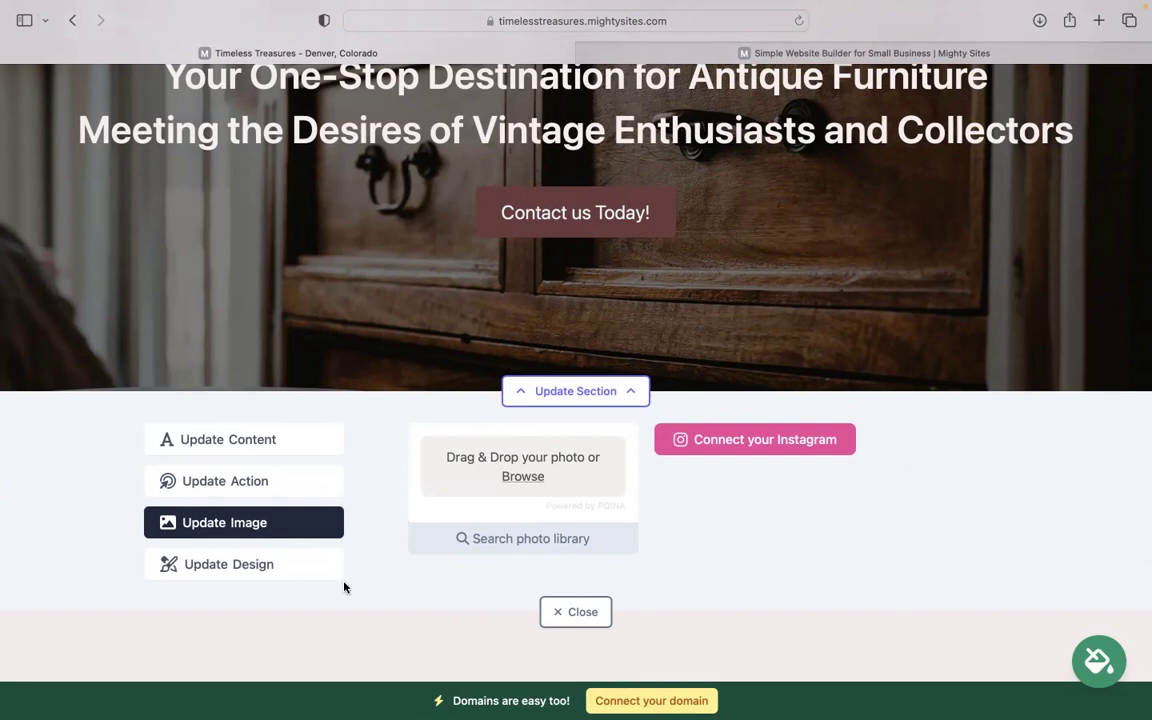
{"action": "left_click", "coordinate": [283, 496]}
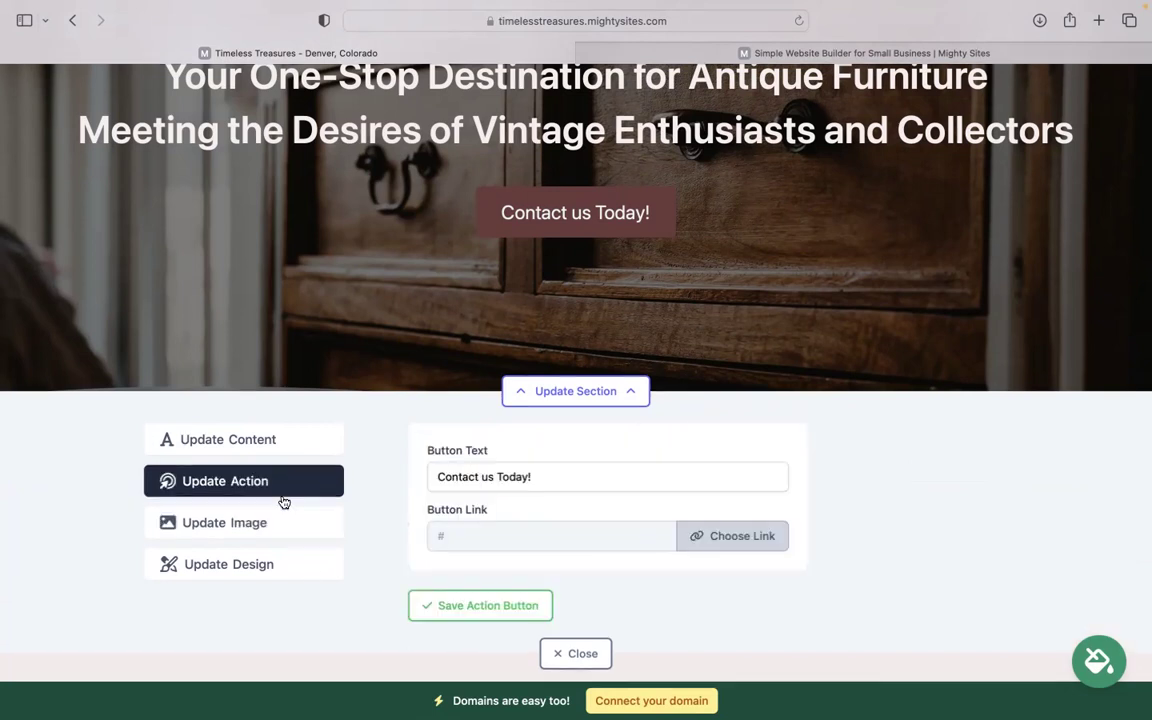
{"action": "scroll", "coordinate": [283, 500], "scroll_direction": "up", "scroll_amount": 2}
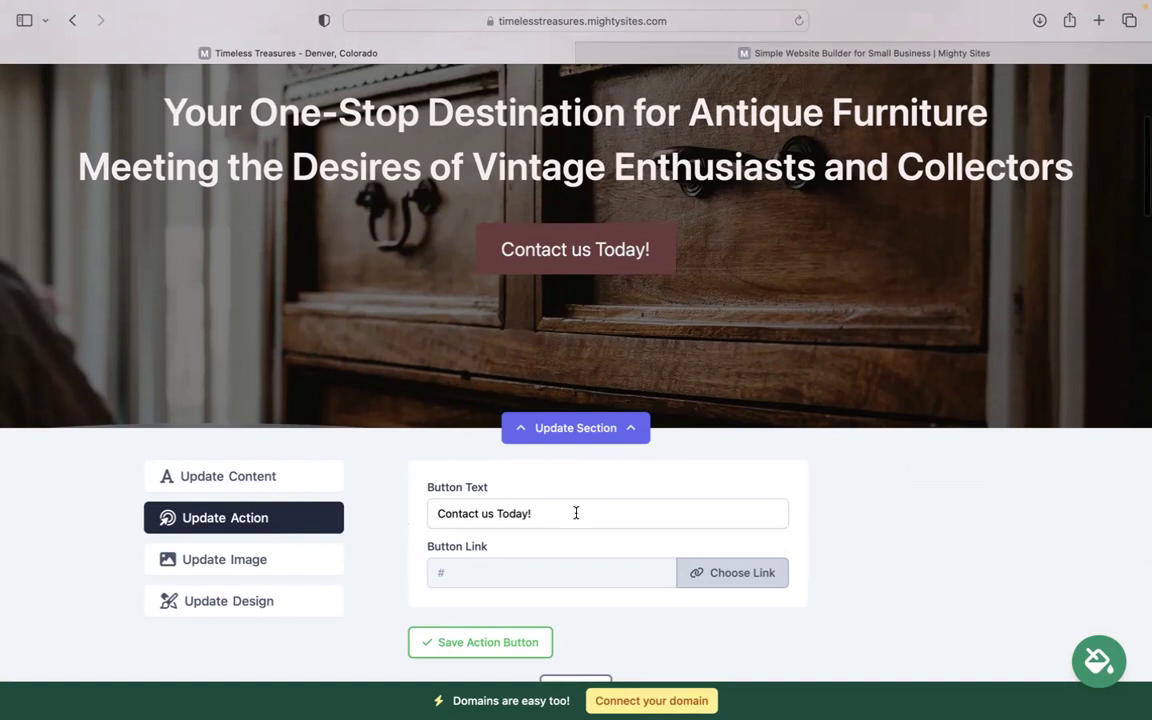
{"action": "left_click", "coordinate": [741, 584]}
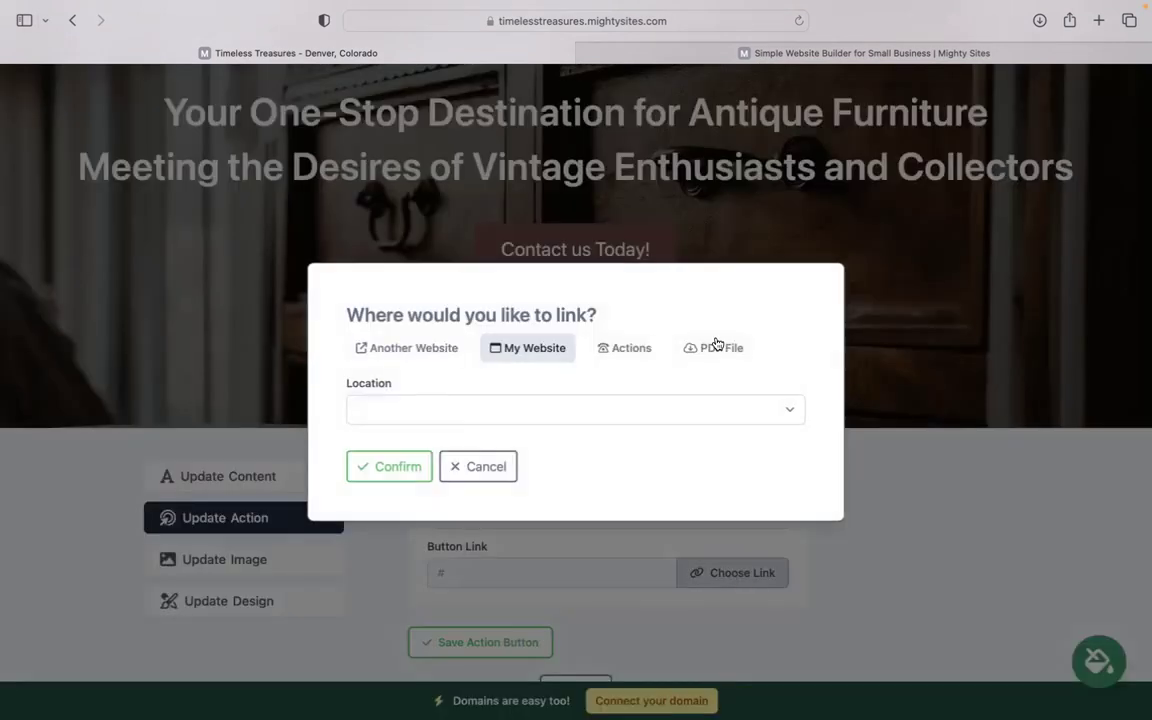
{"action": "left_click", "coordinate": [477, 472]}
{"action": "scroll", "coordinate": [540, 510], "scroll_direction": "down", "scroll_amount": 4}
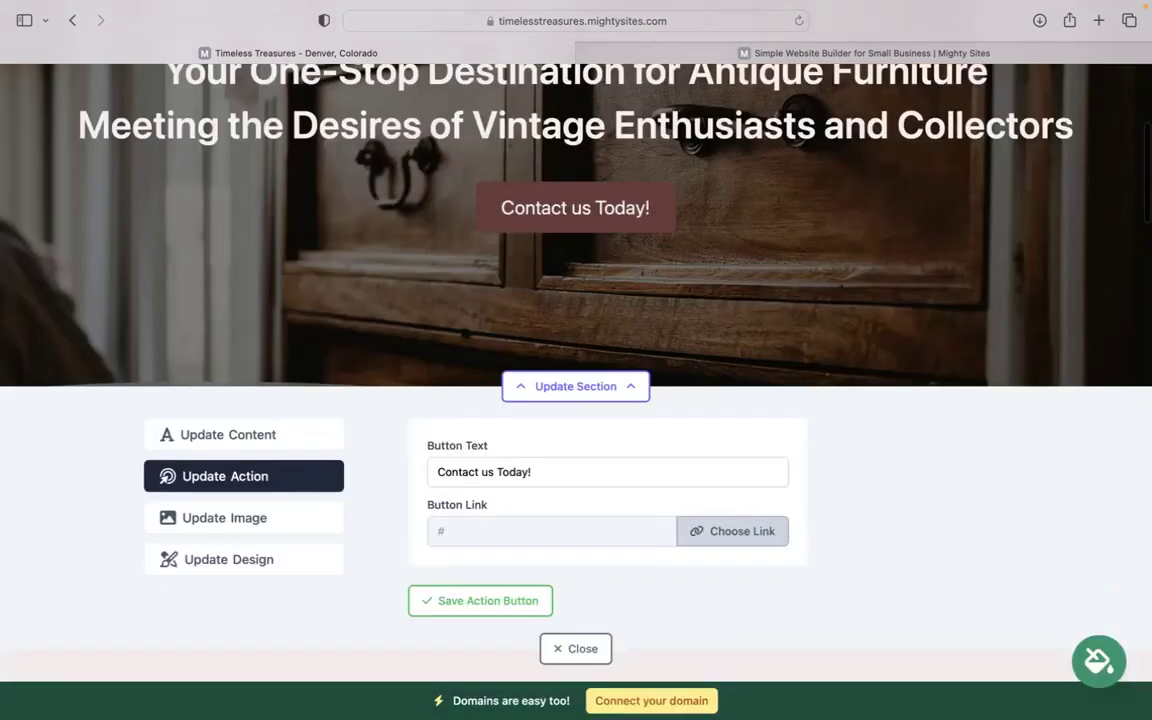
{"action": "left_click", "coordinate": [575, 512]}
{"action": "scroll", "coordinate": [570, 530], "scroll_direction": "down", "scroll_amount": 20}
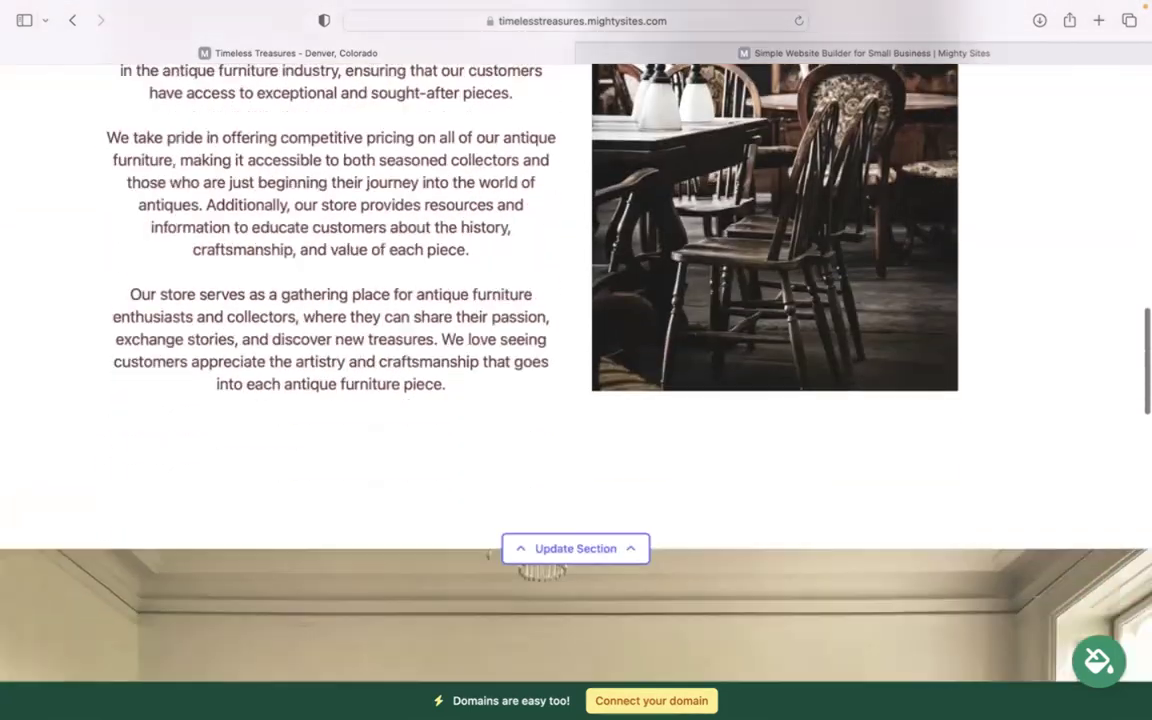
{"action": "scroll", "coordinate": [580, 474], "scroll_direction": "down", "scroll_amount": 20}
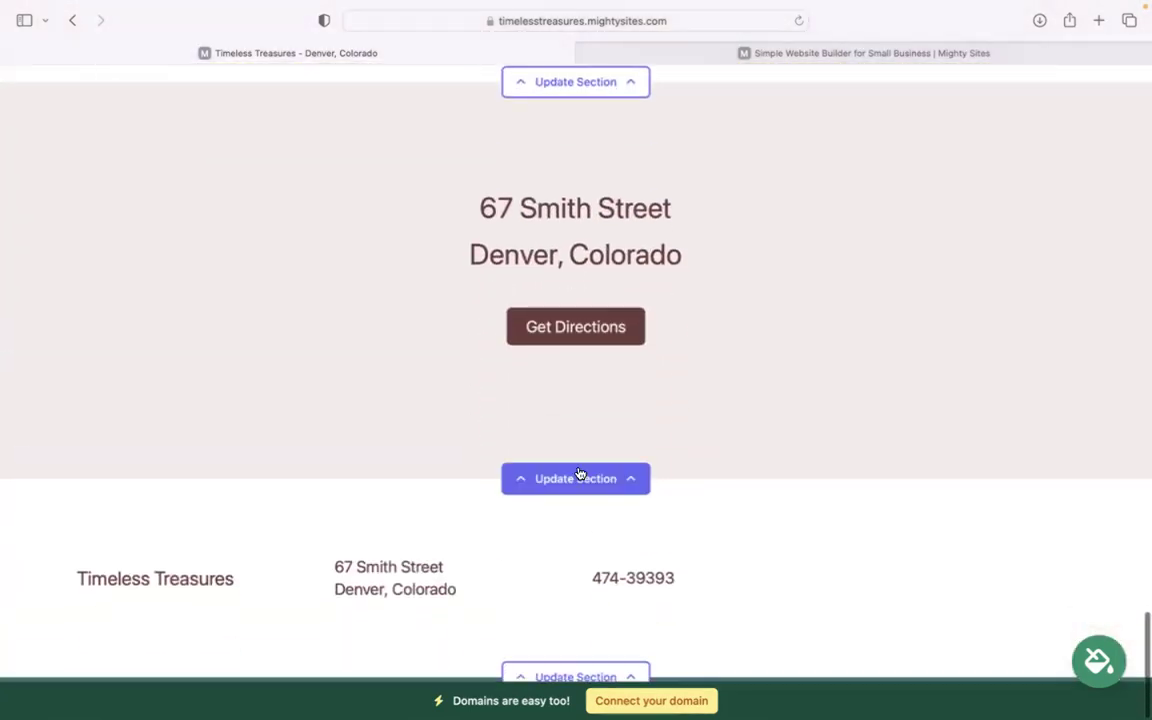
{"action": "left_click", "coordinate": [540, 470]}
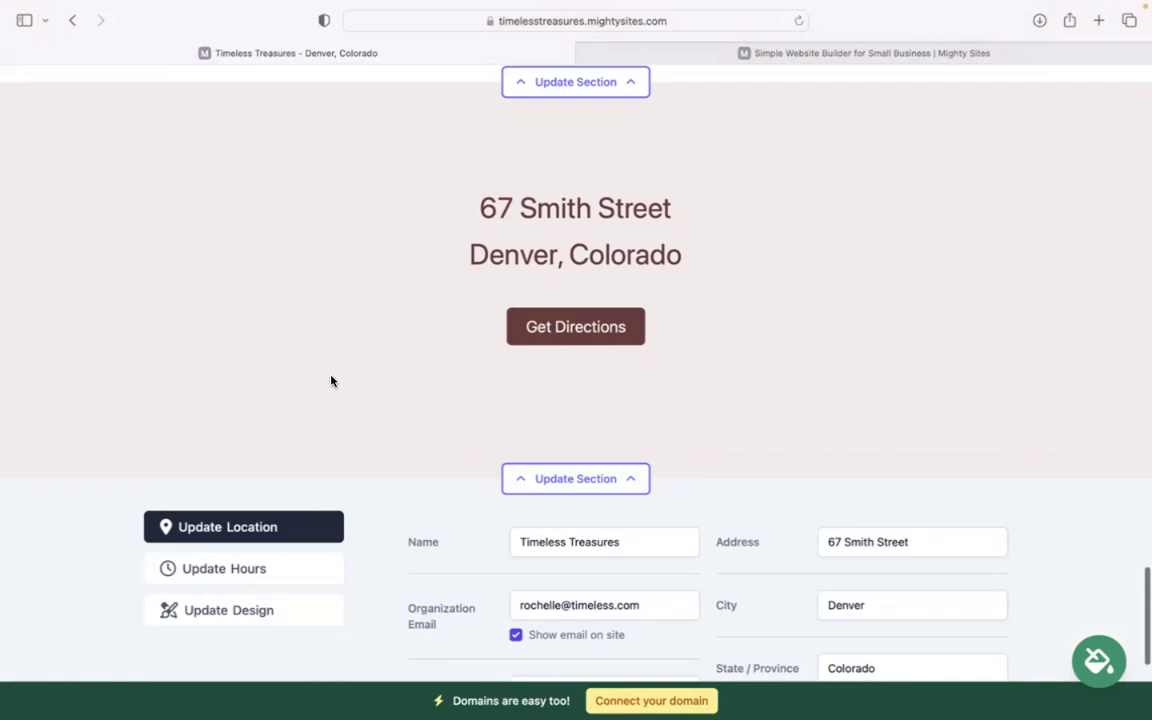
{"action": "left_click", "coordinate": [291, 483]}
{"action": "scroll", "coordinate": [575, 351], "scroll_direction": "down", "scroll_amount": 3}
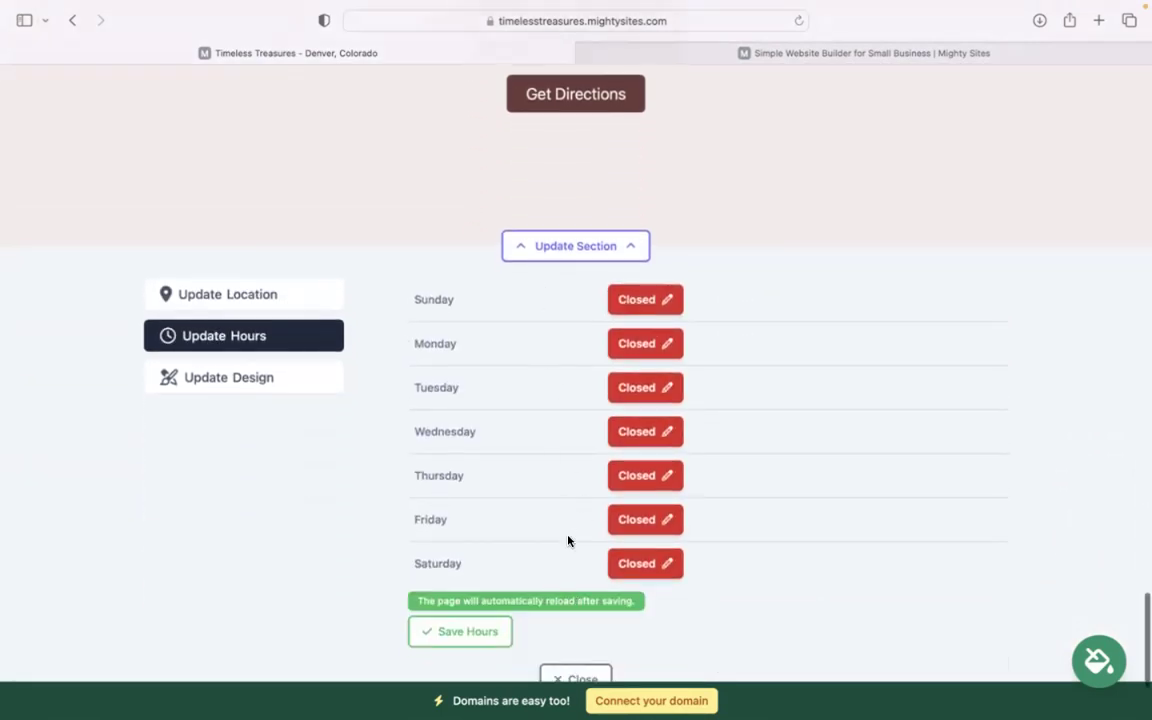
{"action": "scroll", "coordinate": [555, 590], "scroll_direction": "down", "scroll_amount": 1}
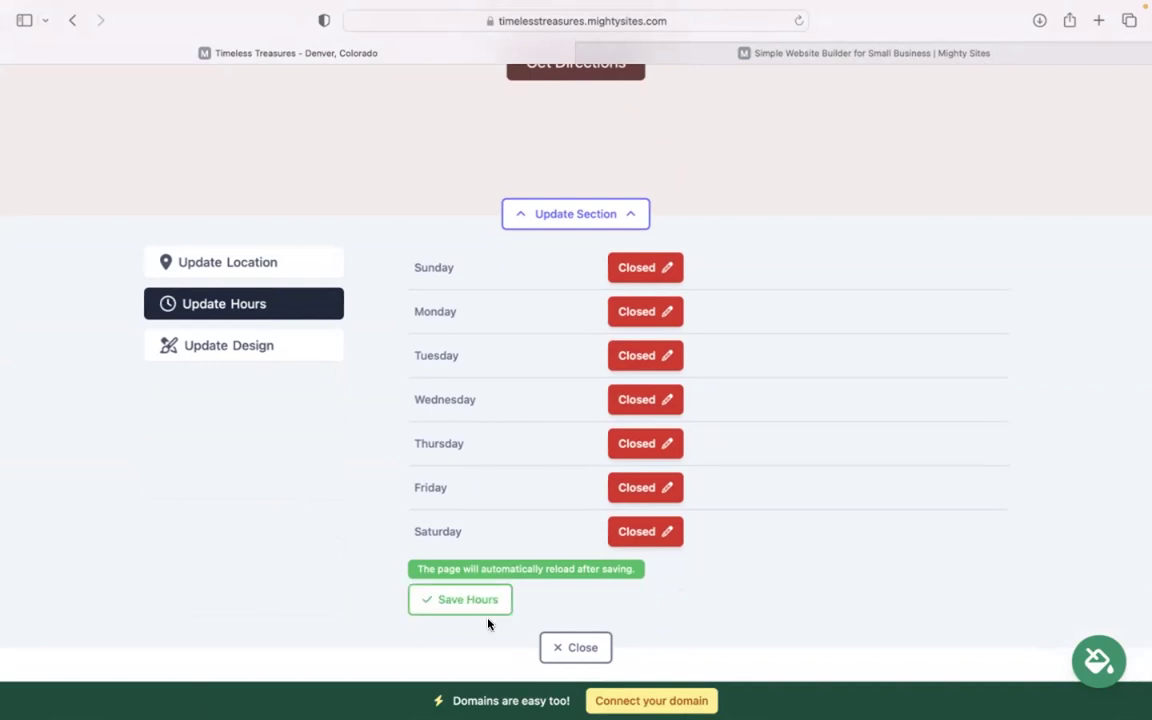
{"action": "scroll", "coordinate": [488, 622], "scroll_direction": "up", "scroll_amount": 5}
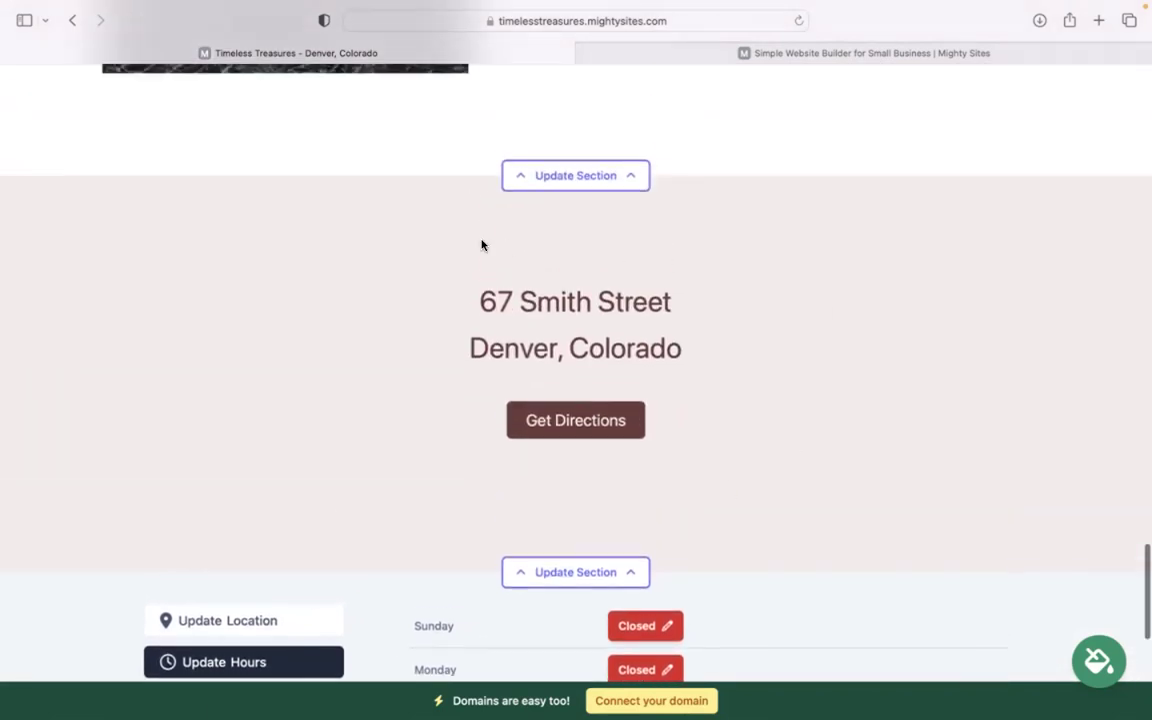
{"action": "scroll", "coordinate": [653, 417], "scroll_direction": "down", "scroll_amount": 8}
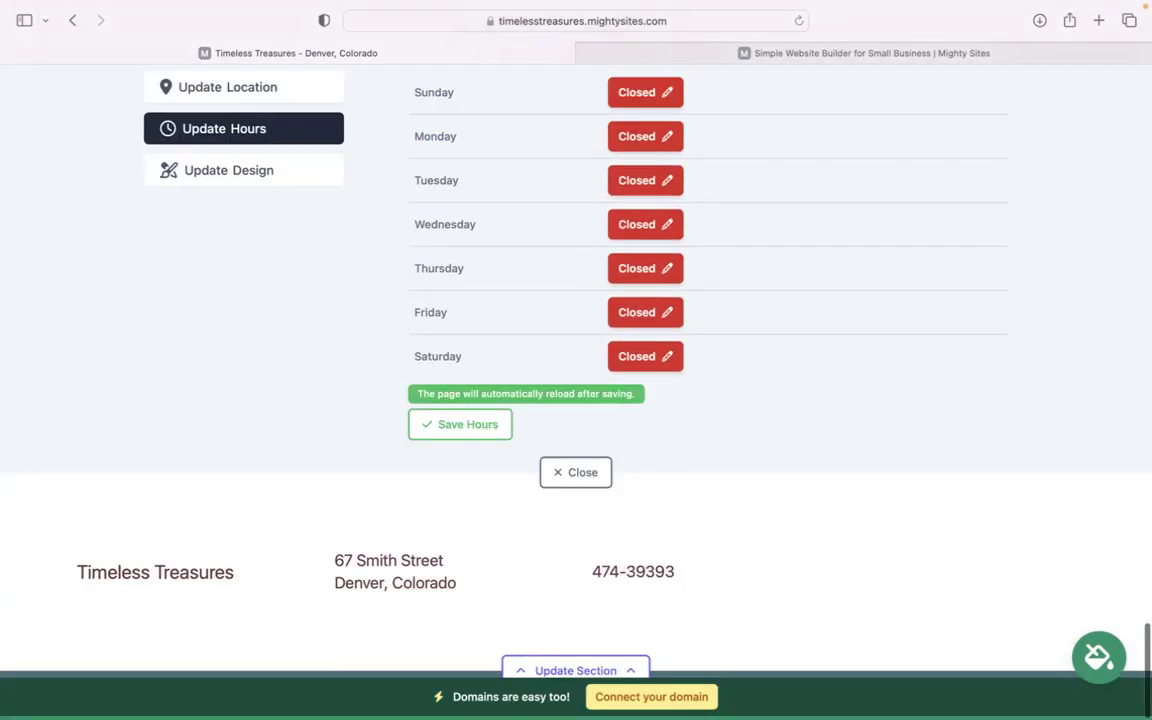
{"action": "left_click", "coordinate": [595, 470]}
{"action": "scroll", "coordinate": [591, 478], "scroll_direction": "up", "scroll_amount": 3}
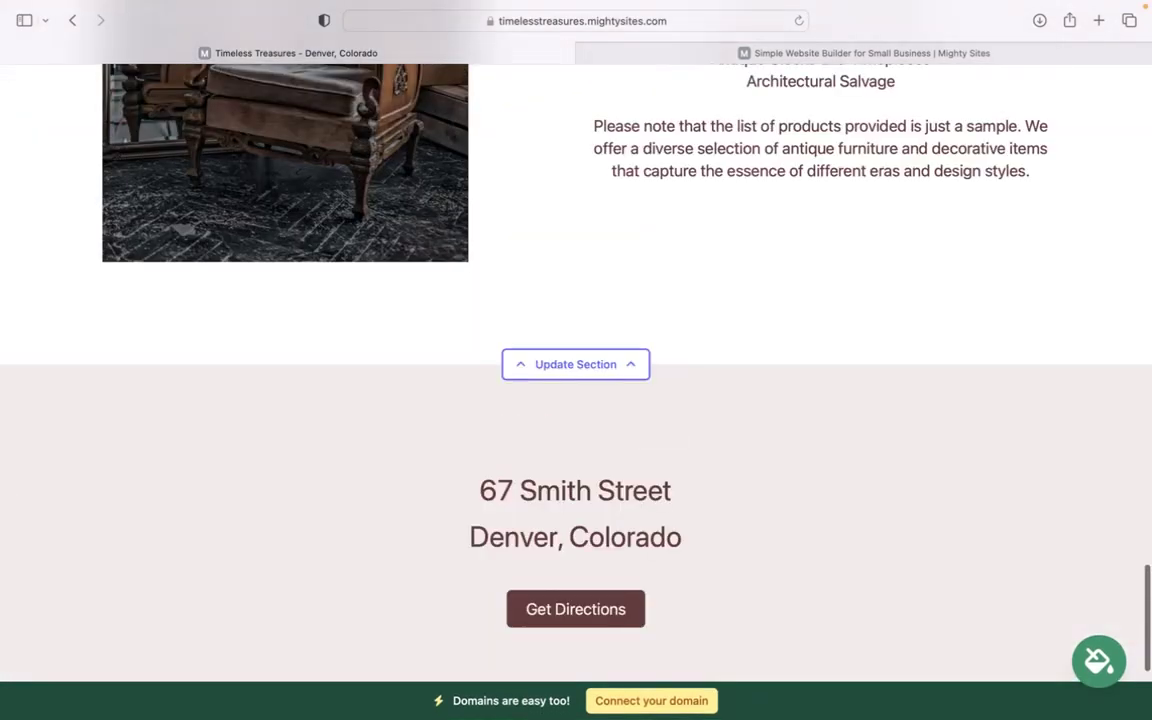
{"action": "scroll", "coordinate": [576, 340], "scroll_direction": "up", "scroll_amount": 5}
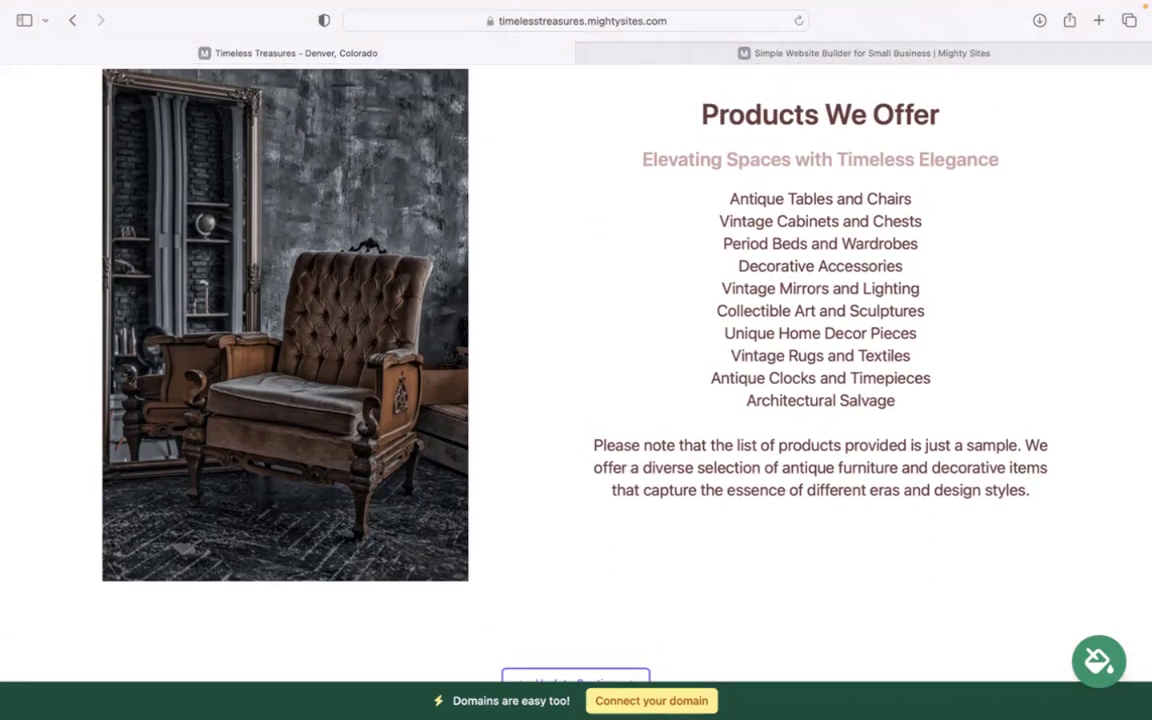
{"action": "scroll", "coordinate": [669, 694], "scroll_direction": "up", "scroll_amount": 7}
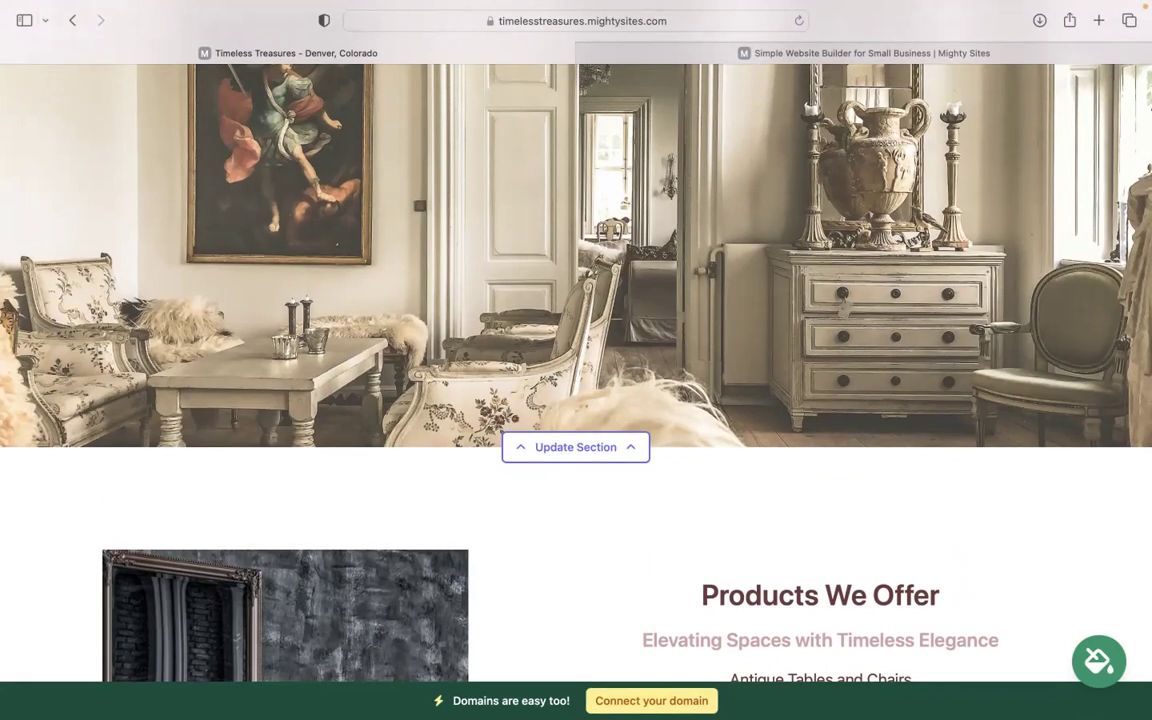
{"action": "scroll", "coordinate": [576, 360], "scroll_direction": "up", "scroll_amount": 2}
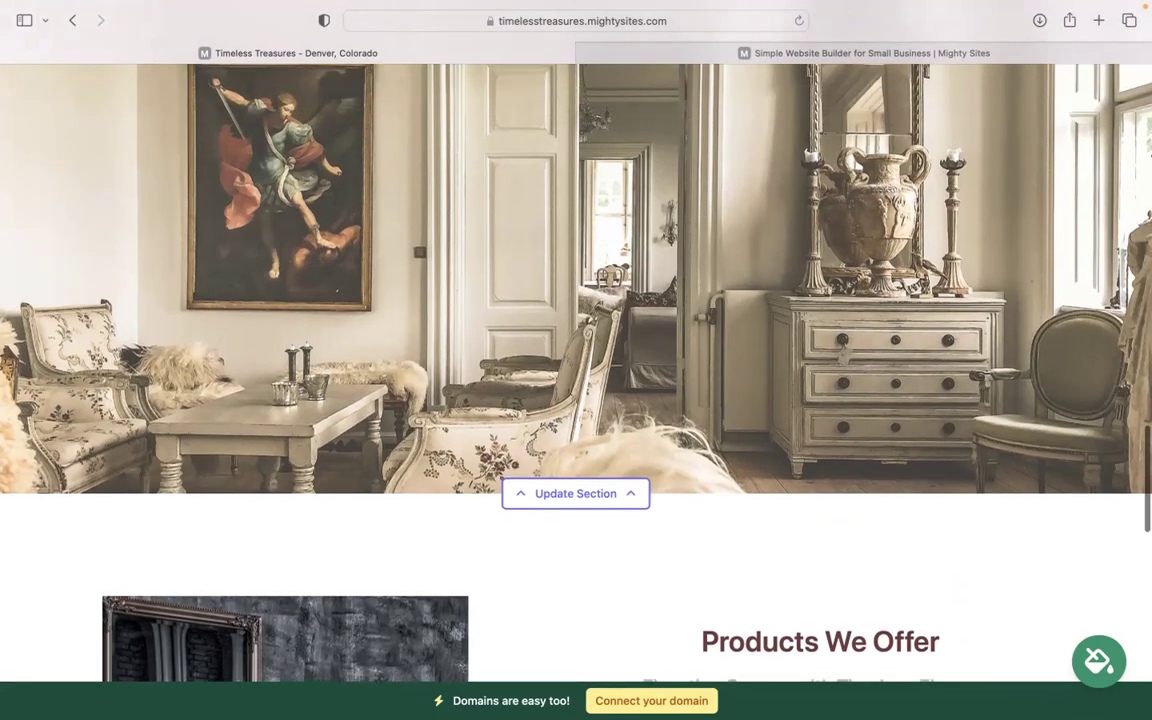
{"action": "scroll", "coordinate": [576, 360], "scroll_direction": "up", "scroll_amount": 10}
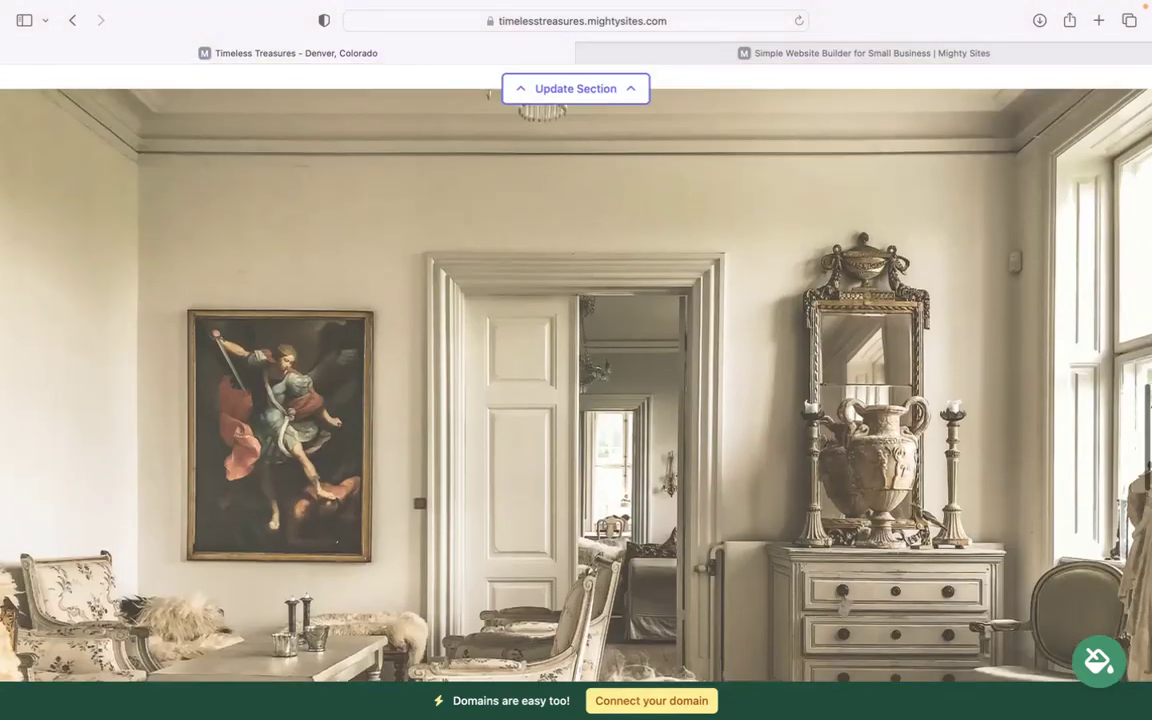
{"action": "scroll", "coordinate": [576, 360], "scroll_direction": "up", "scroll_amount": 12}
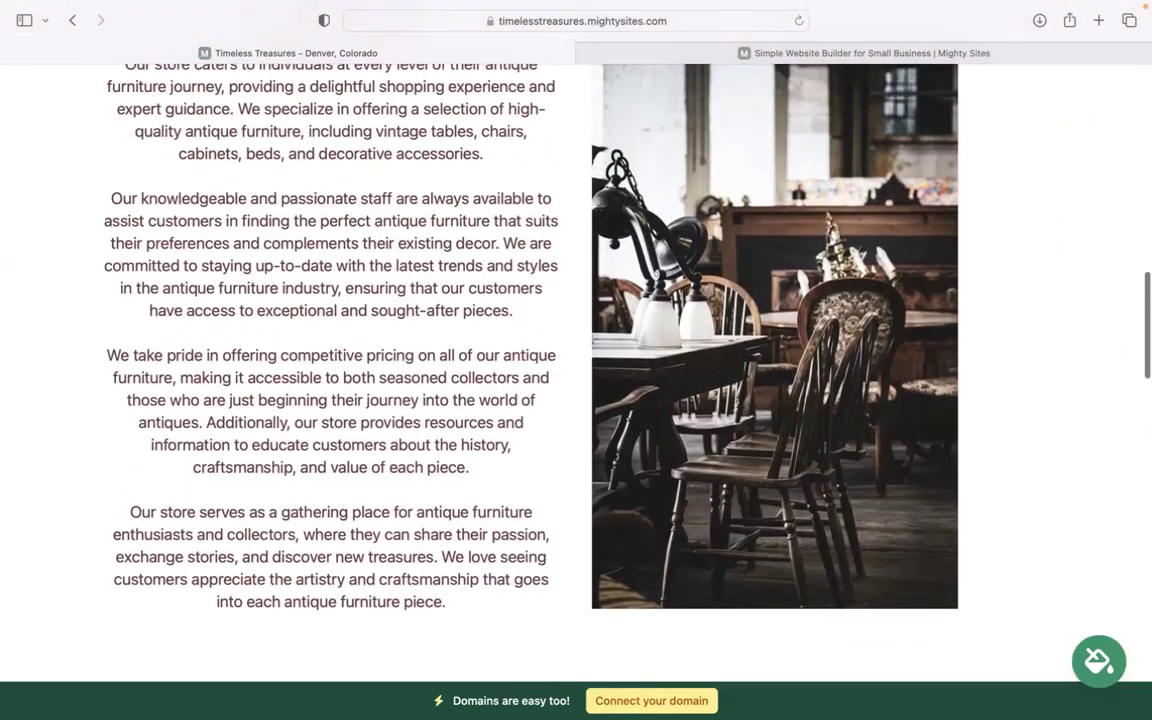
{"action": "scroll", "coordinate": [576, 360], "scroll_direction": "up", "scroll_amount": 5}
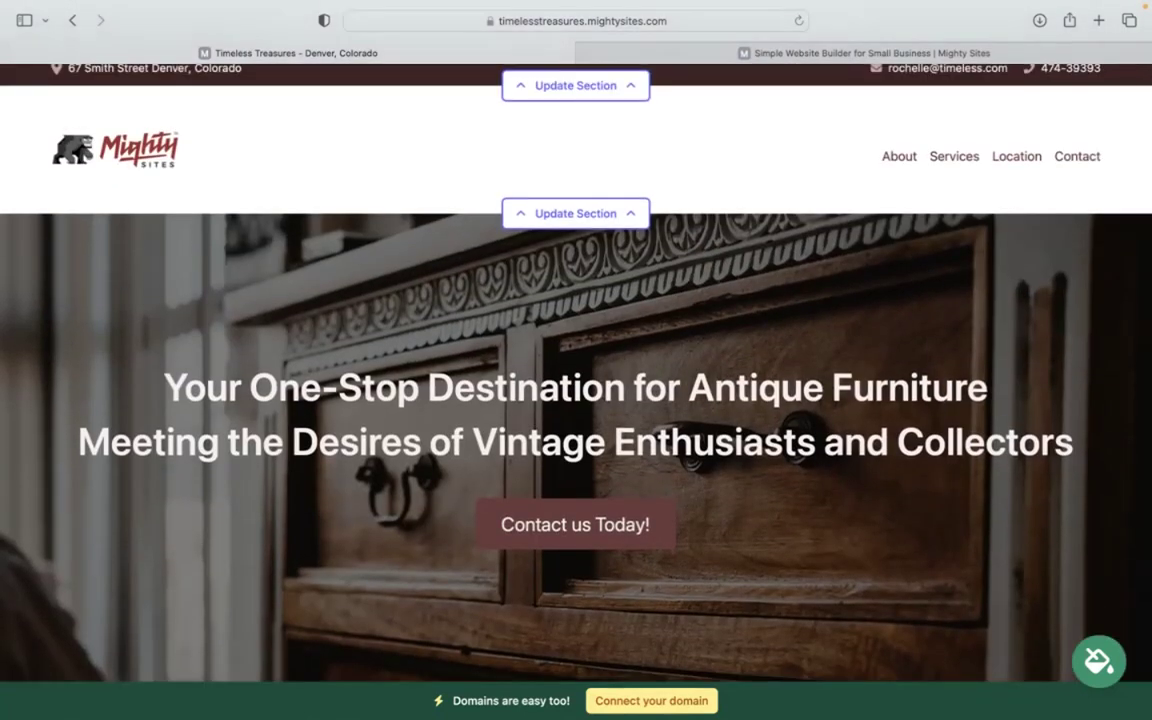
{"action": "scroll", "coordinate": [576, 360], "scroll_direction": "down", "scroll_amount": 10}
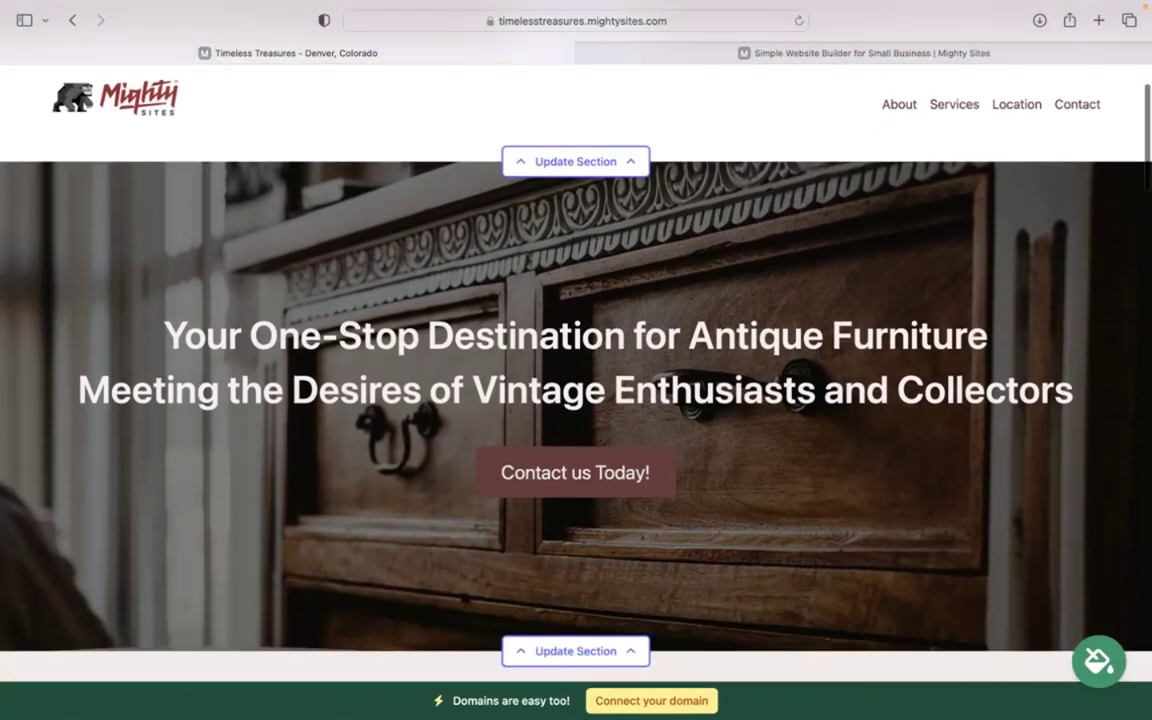
{"action": "scroll", "coordinate": [576, 360], "scroll_direction": "down", "scroll_amount": 10}
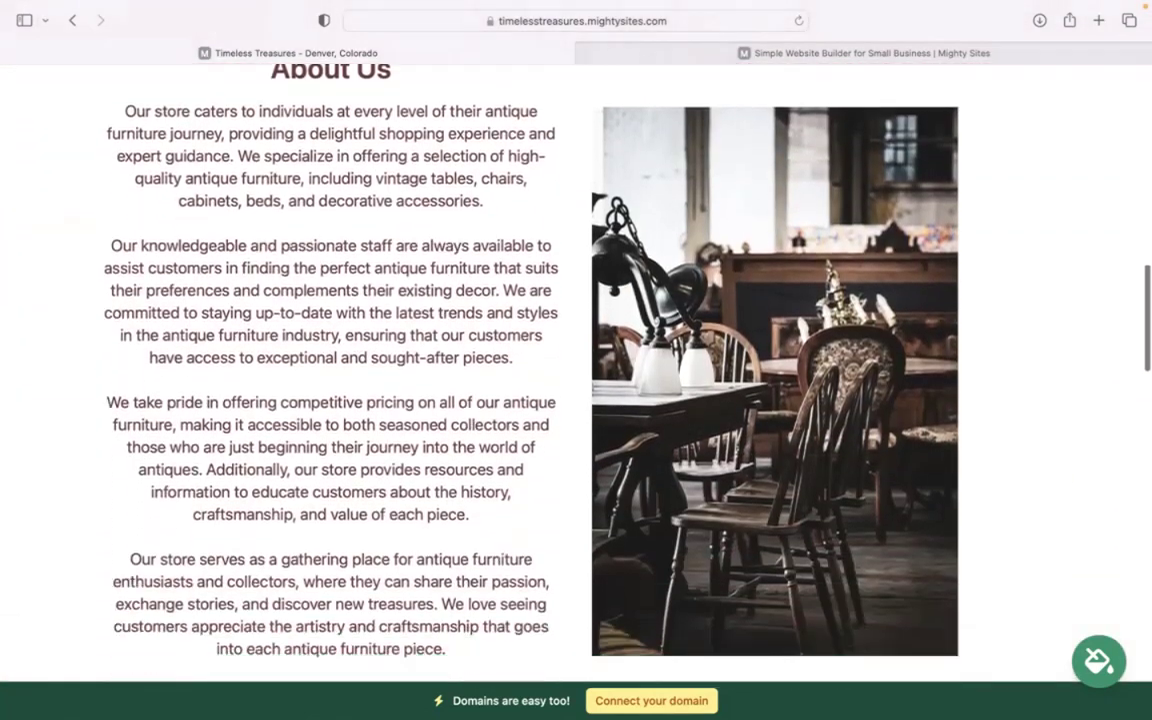
{"action": "scroll", "coordinate": [576, 360], "scroll_direction": "down", "scroll_amount": 10}
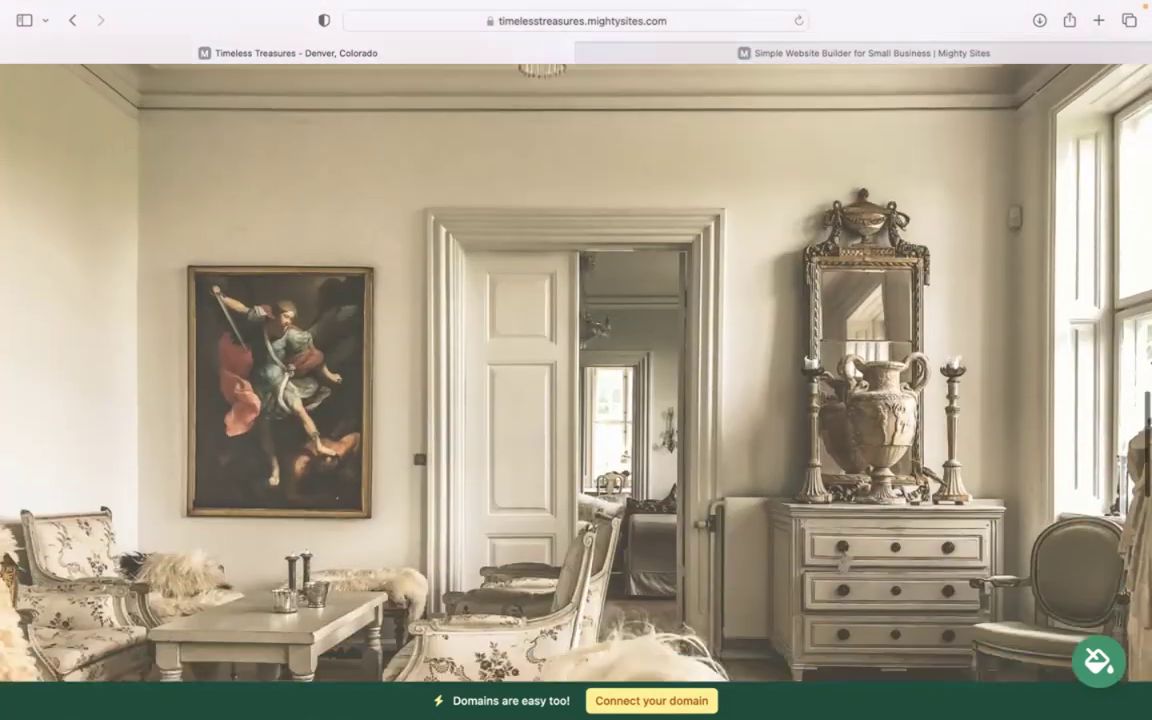
{"action": "scroll", "coordinate": [576, 360], "scroll_direction": "down", "scroll_amount": 2}
{"action": "scroll", "coordinate": [576, 360], "scroll_direction": "up", "scroll_amount": 1}
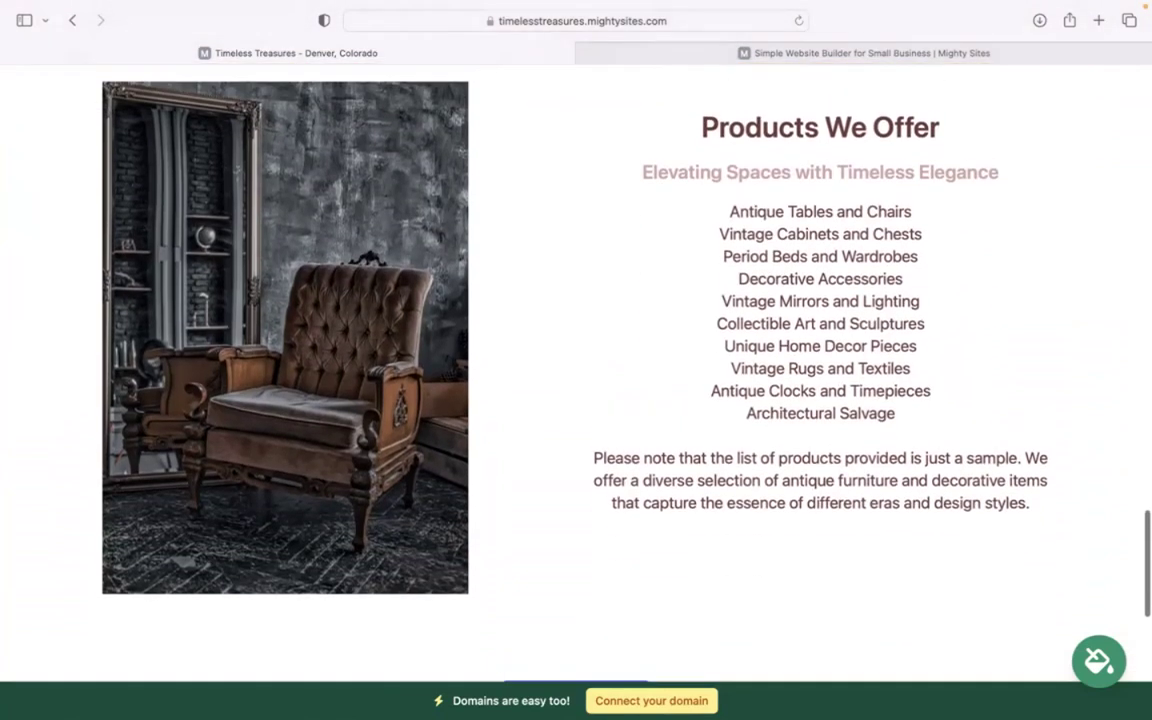
{"action": "scroll", "coordinate": [576, 360], "scroll_direction": "down", "scroll_amount": 6}
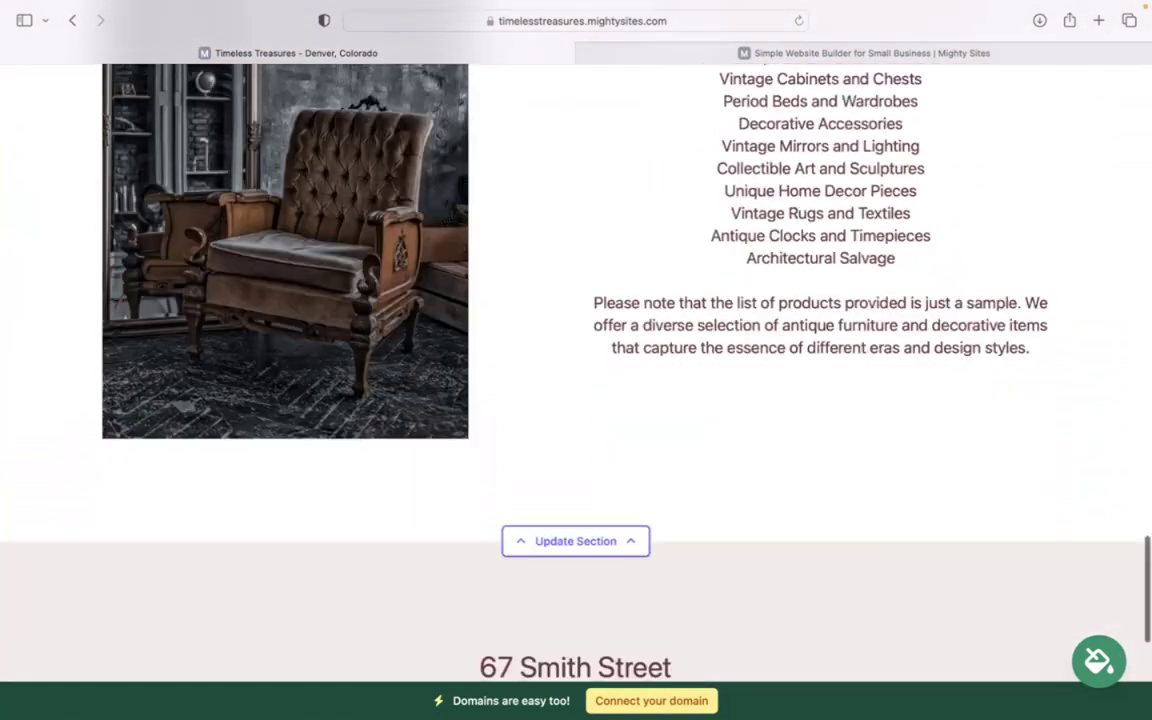
{"action": "scroll", "coordinate": [576, 360], "scroll_direction": "up", "scroll_amount": 5}
{"action": "scroll", "coordinate": [576, 360], "scroll_direction": "up", "scroll_amount": 15}
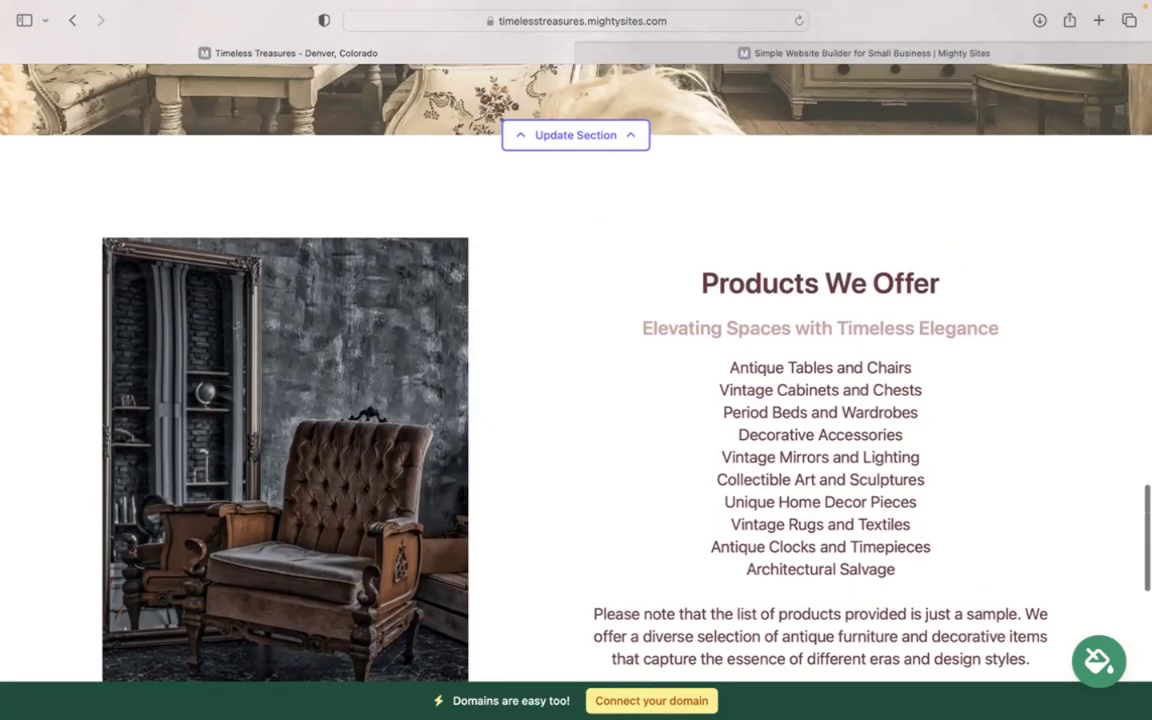